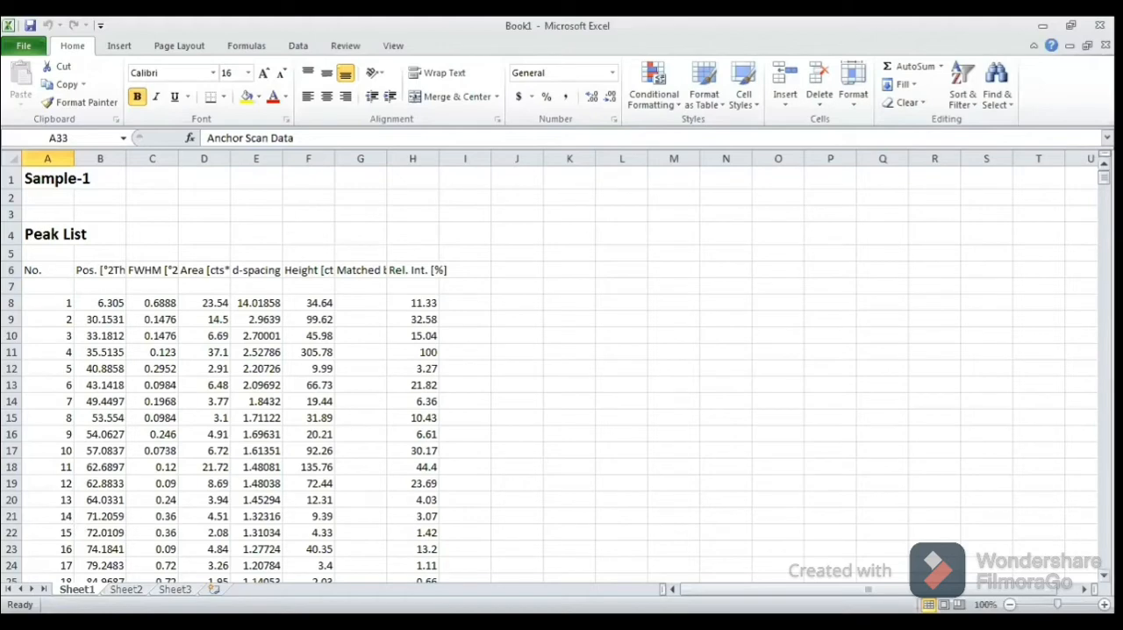
# Step: Look through the Peak List and Anchor Scan Data tables for Sample-1
pyautogui.scroll(-5, 561, 368)
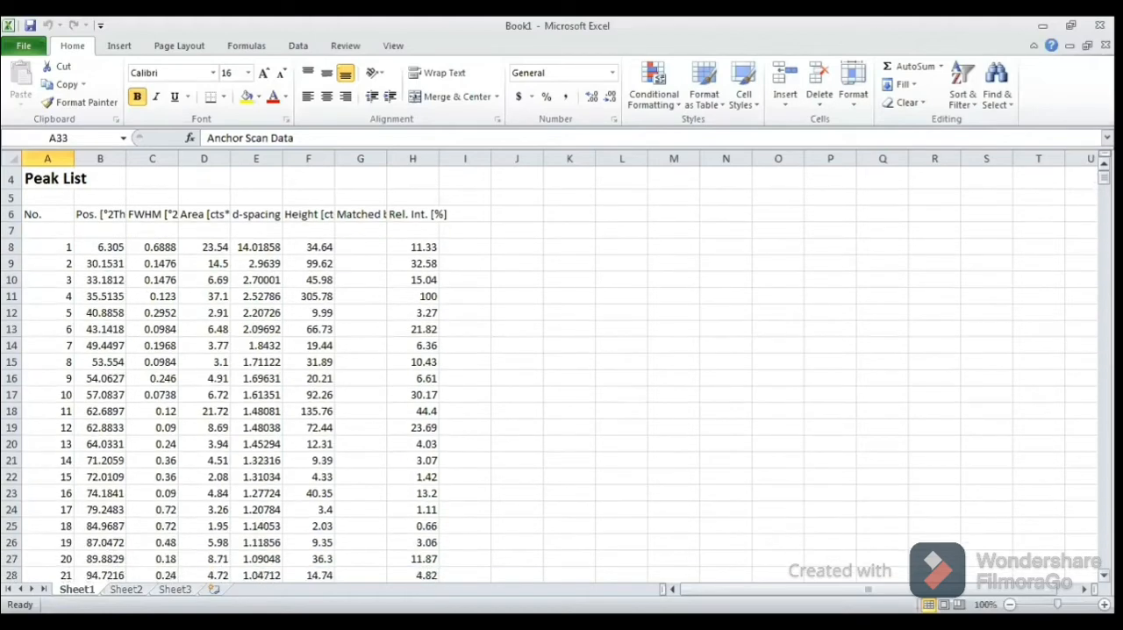
pyautogui.scroll(-4, 562, 368)
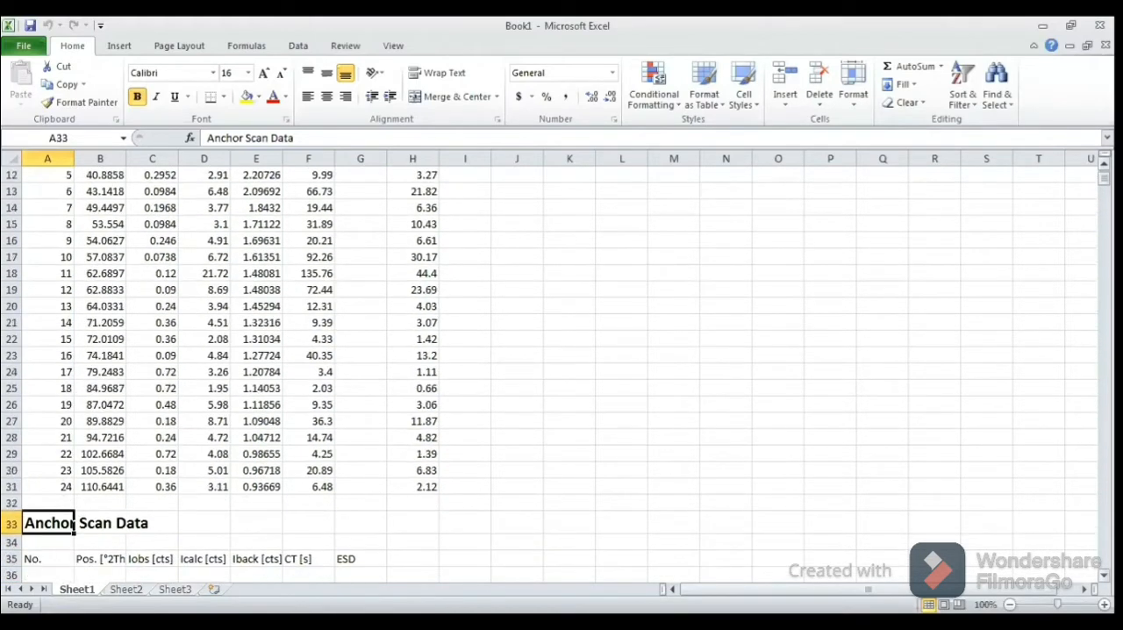
pyautogui.scroll(-4, 561, 368)
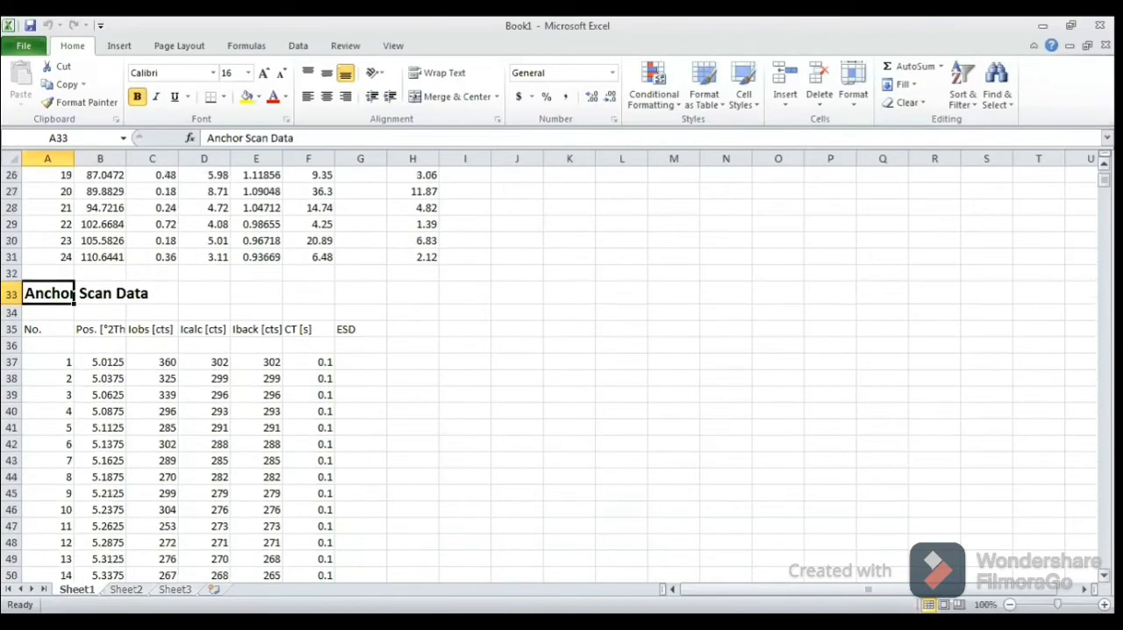
pyautogui.scroll(-1, 561, 368)
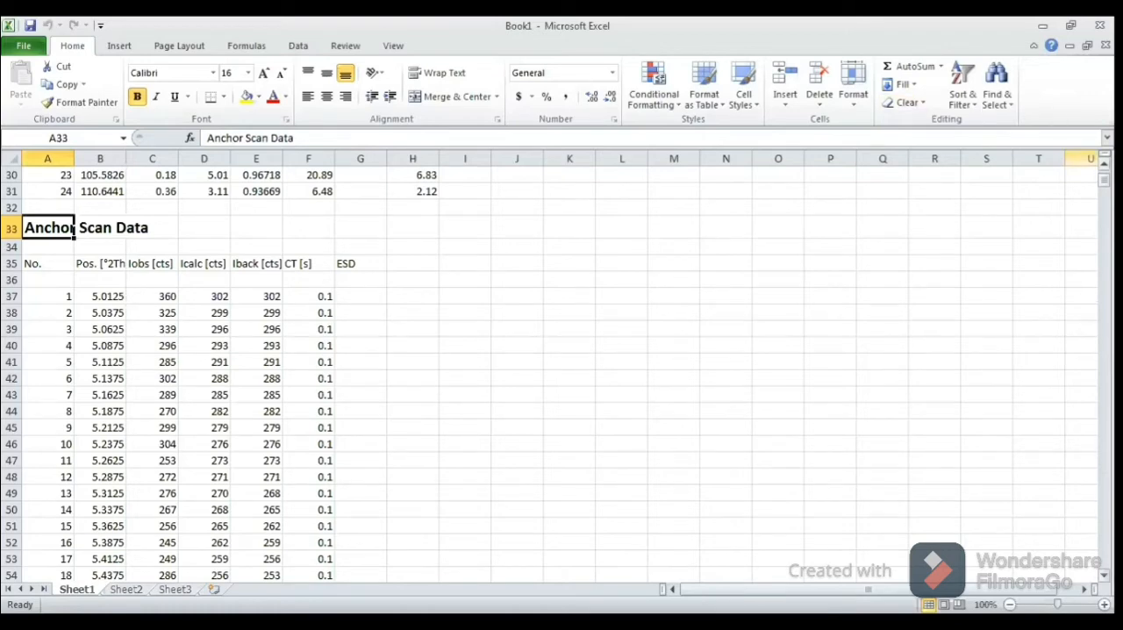
pyautogui.scroll(7, 561, 368)
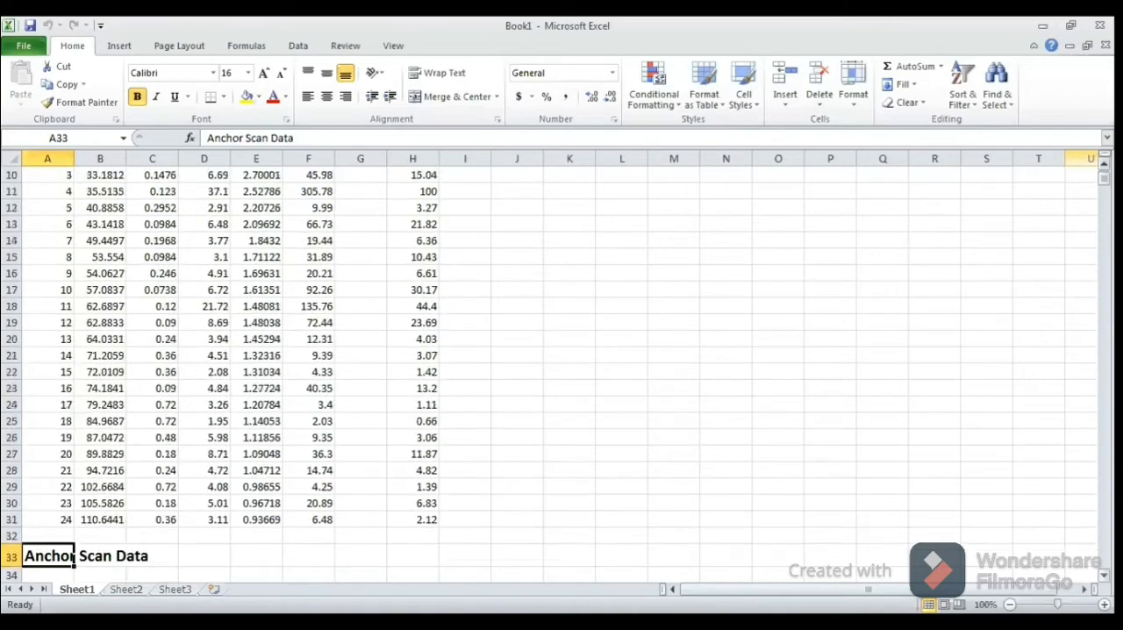
pyautogui.scroll(3, 1091, 162)
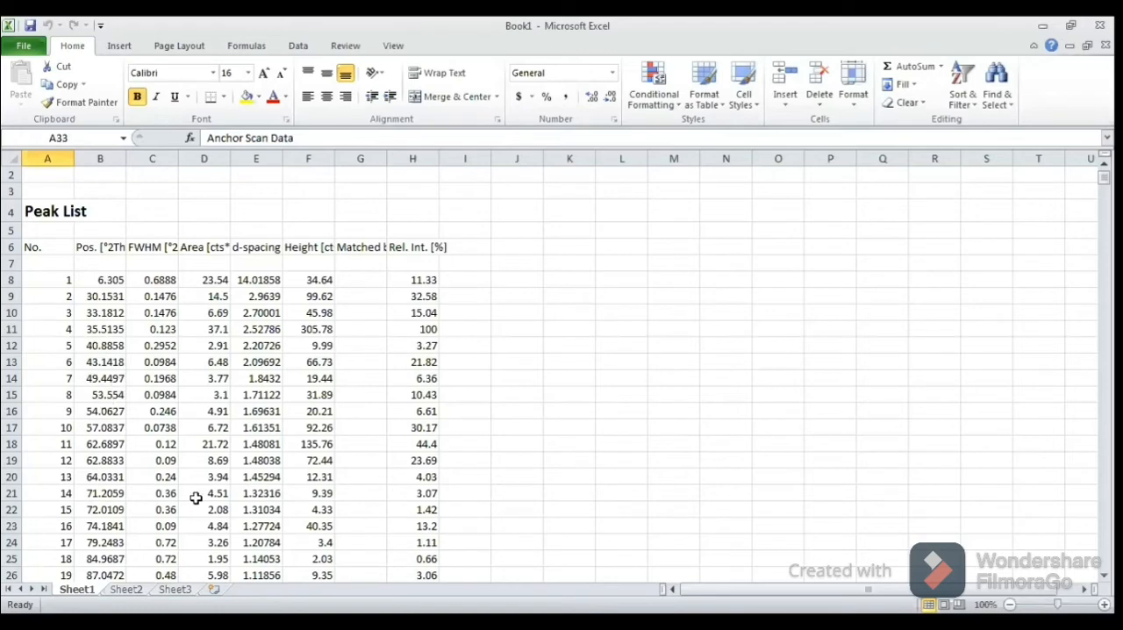
pyautogui.click(559, 46)
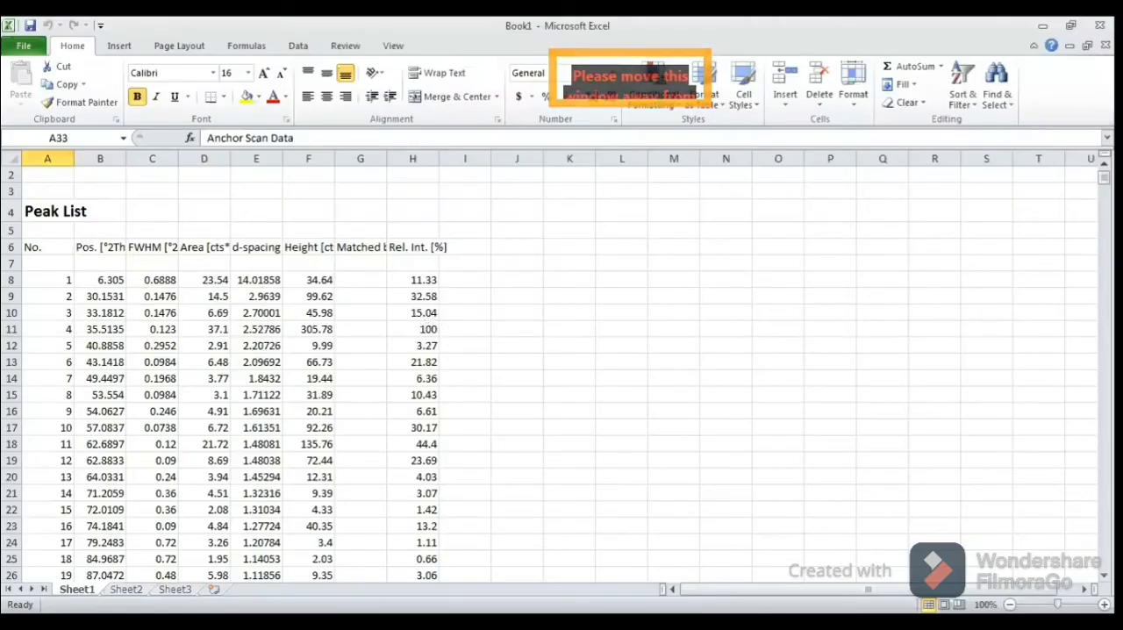
# Step: Copy the Pos. [°2Th.] and Iobs [cts] columns of the Anchor Scan Data, from the row 35 headers through row 4636
pyautogui.click(1103, 575)
pyautogui.click(1104, 575)
pyautogui.scroll(-8, 562, 368)
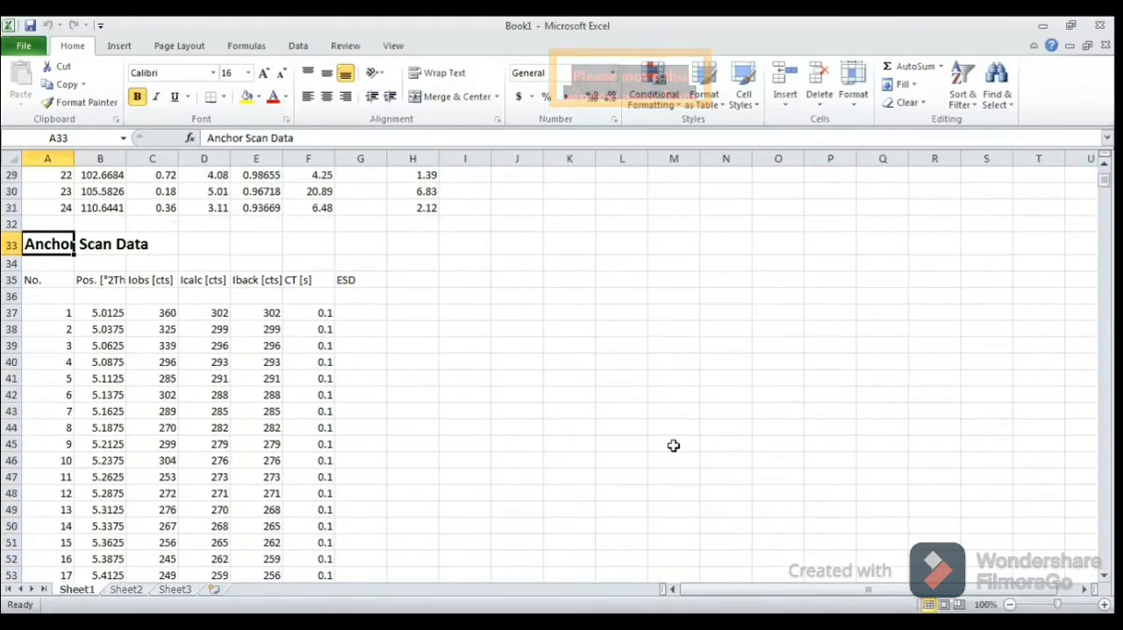
pyautogui.click(88, 284)
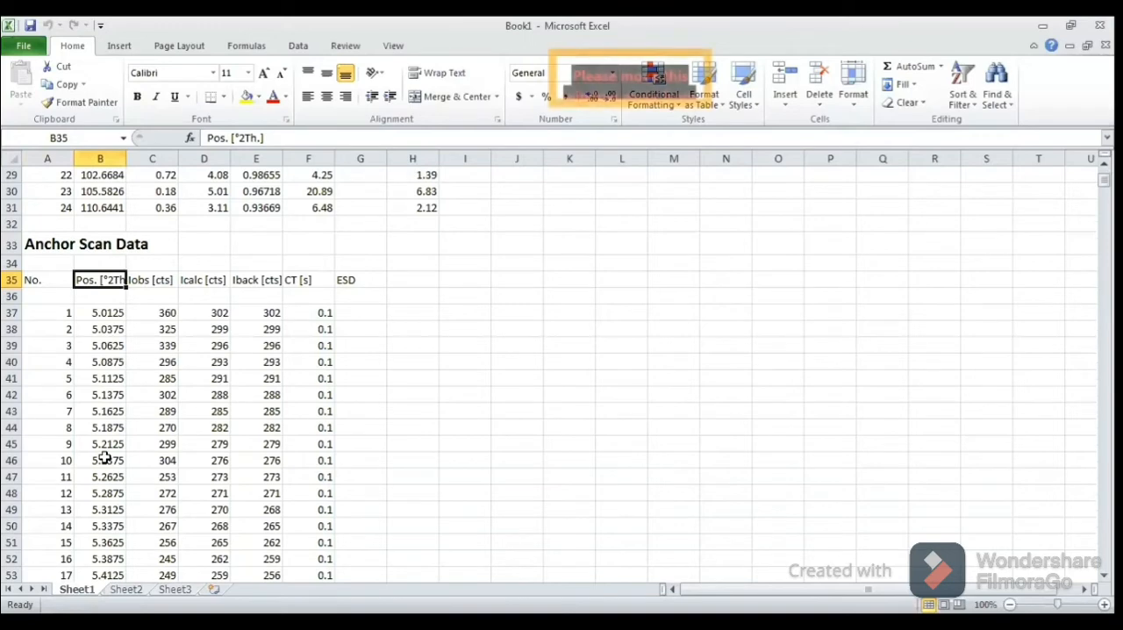
pyautogui.hotkey('shift', 'Right')
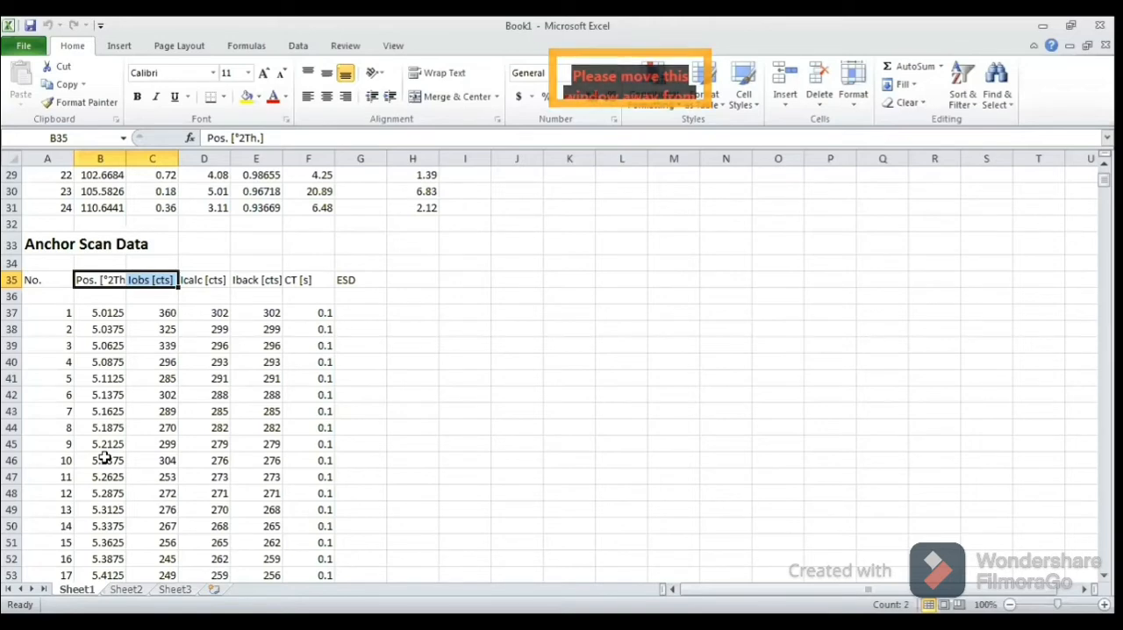
pyautogui.hotkey('shift', 'Down')
pyautogui.hotkey('shift', 'Down')
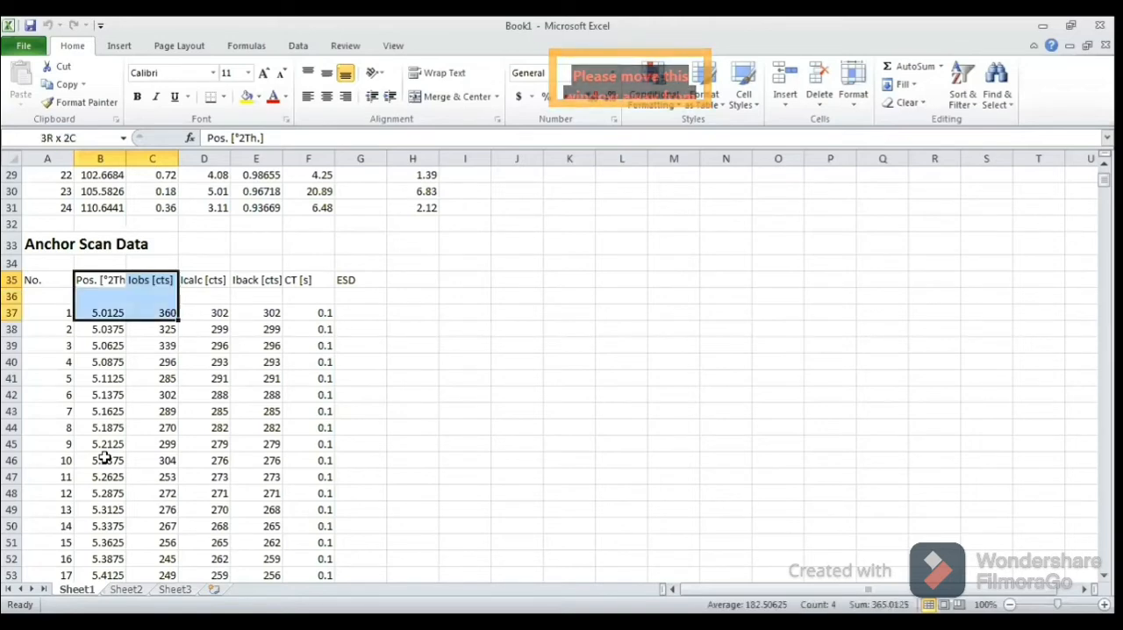
pyautogui.hotkey('ctrl', 'shift', 'Down')
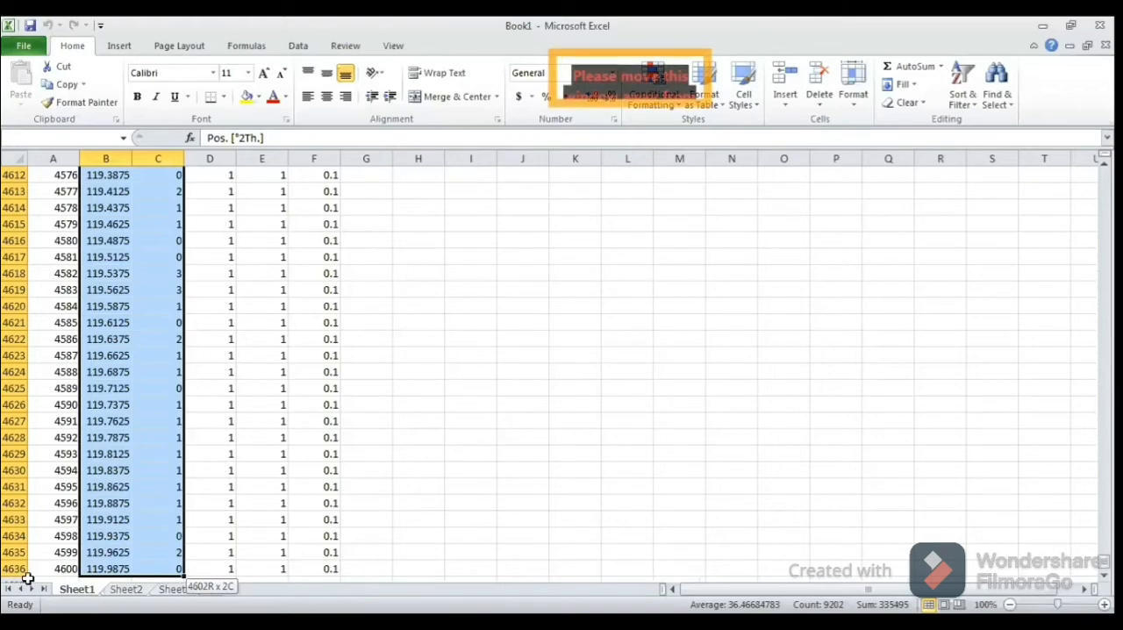
pyautogui.moveTo(129, 572); pyautogui.dragTo(129, 571)
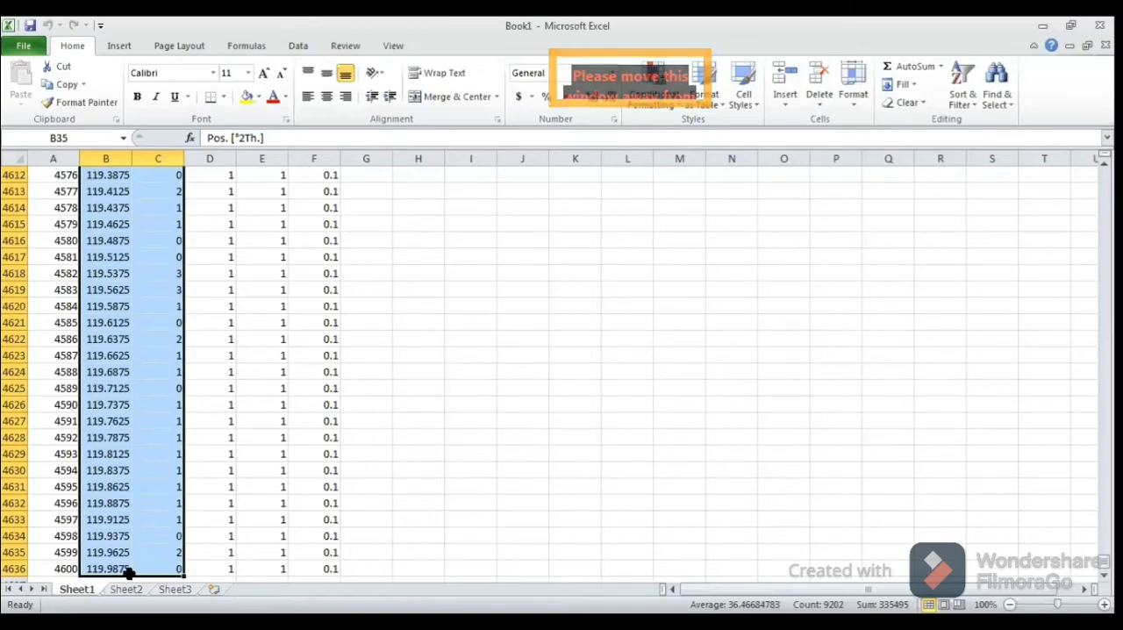
pyautogui.hotkey('ctrl', 'c')
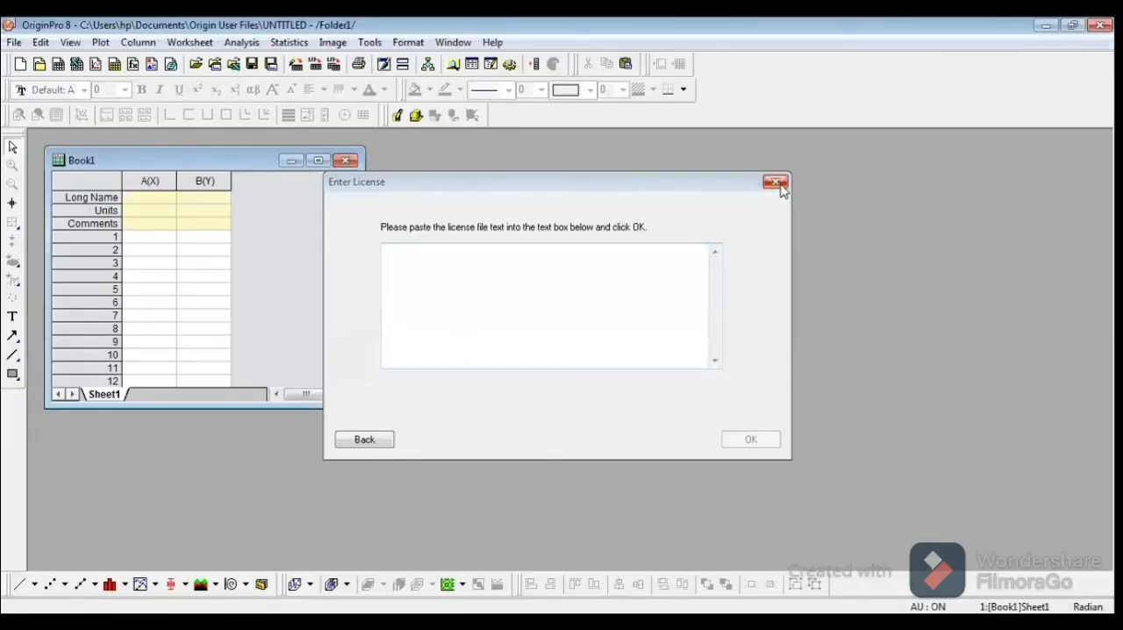
# Step: In OriginPro, close the licence entry dialog and dismiss the licence grace period notice
pyautogui.click(777, 184)
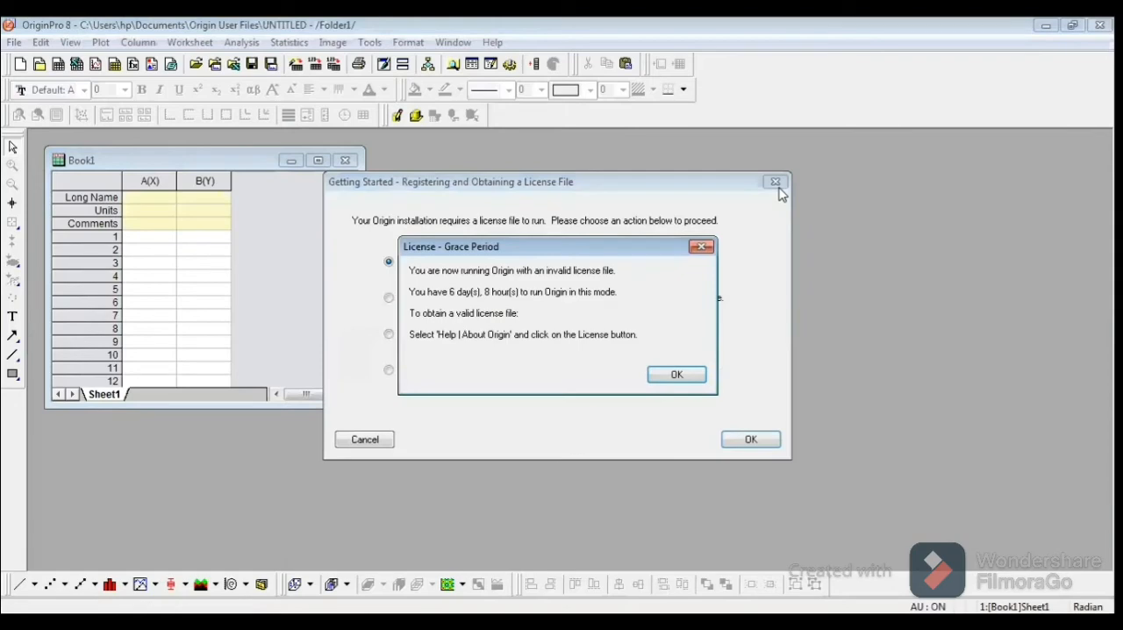
pyautogui.click(693, 375)
pyautogui.click(693, 370)
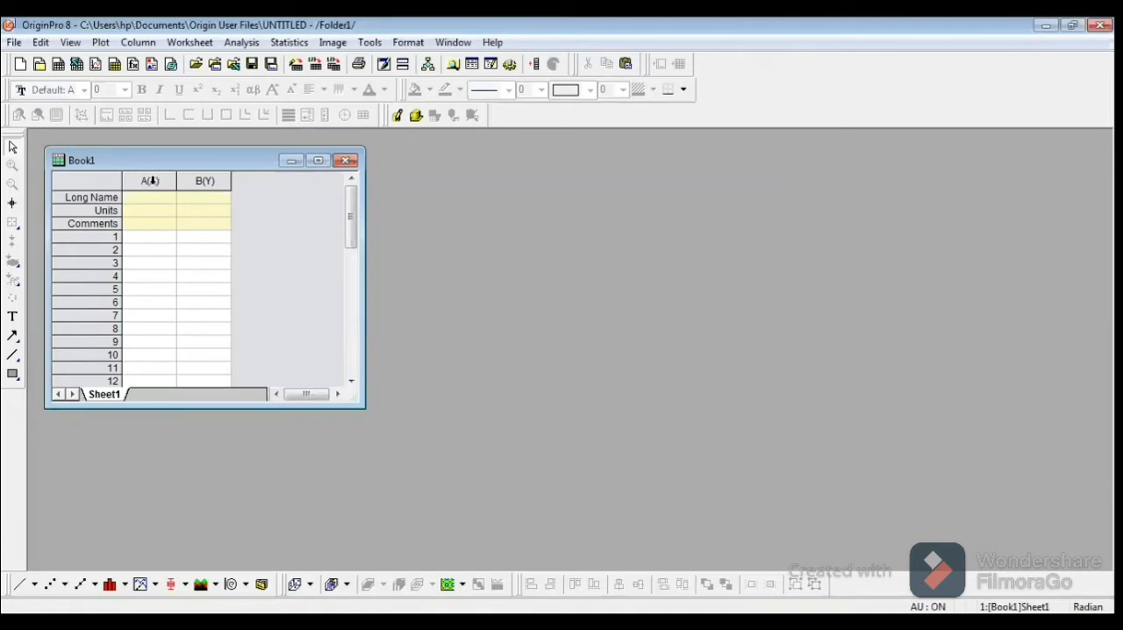
# Step: Paste the copied scan data into columns A(X) and B(Y) of Book1 and maximize the workbook
pyautogui.moveTo(150, 180); pyautogui.dragTo(193, 184)
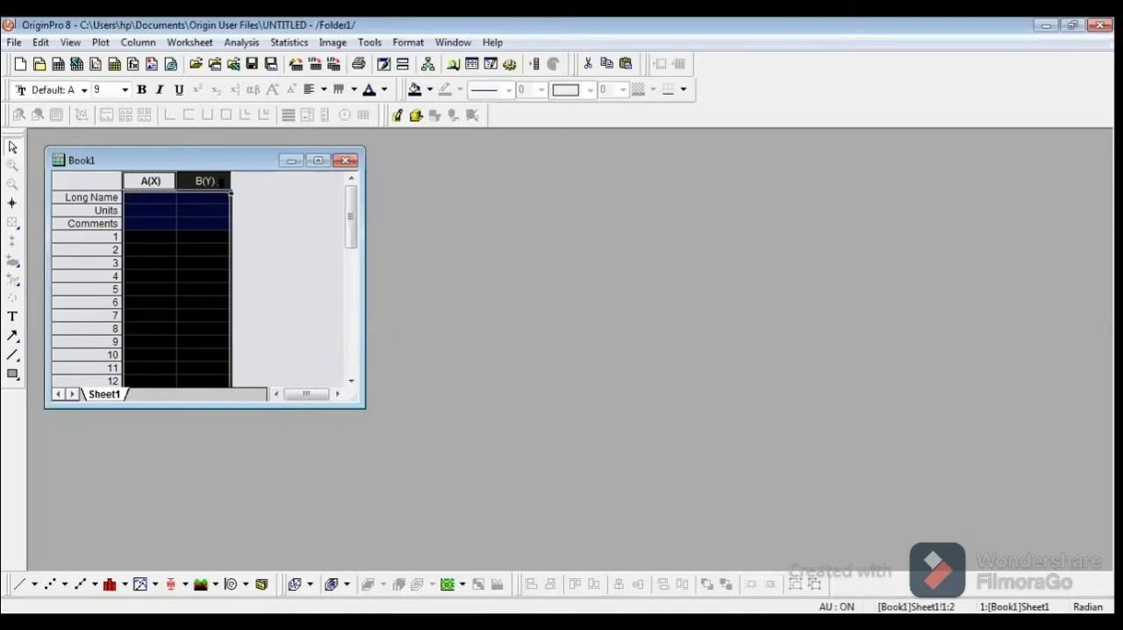
pyautogui.hotkey('ctrl', 'v')
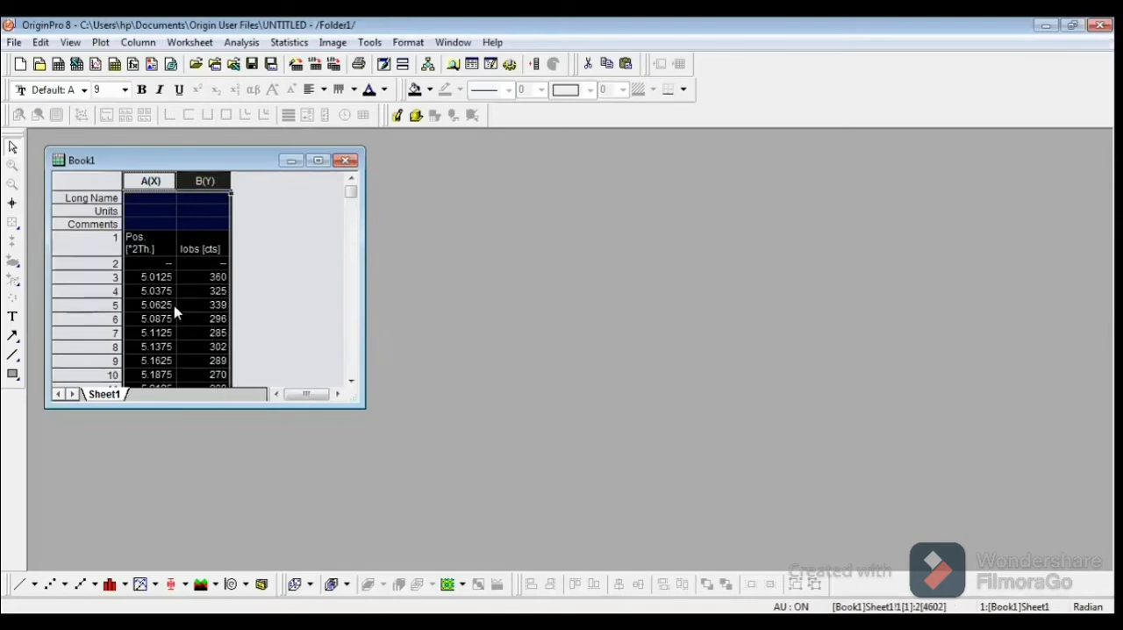
pyautogui.click(321, 163)
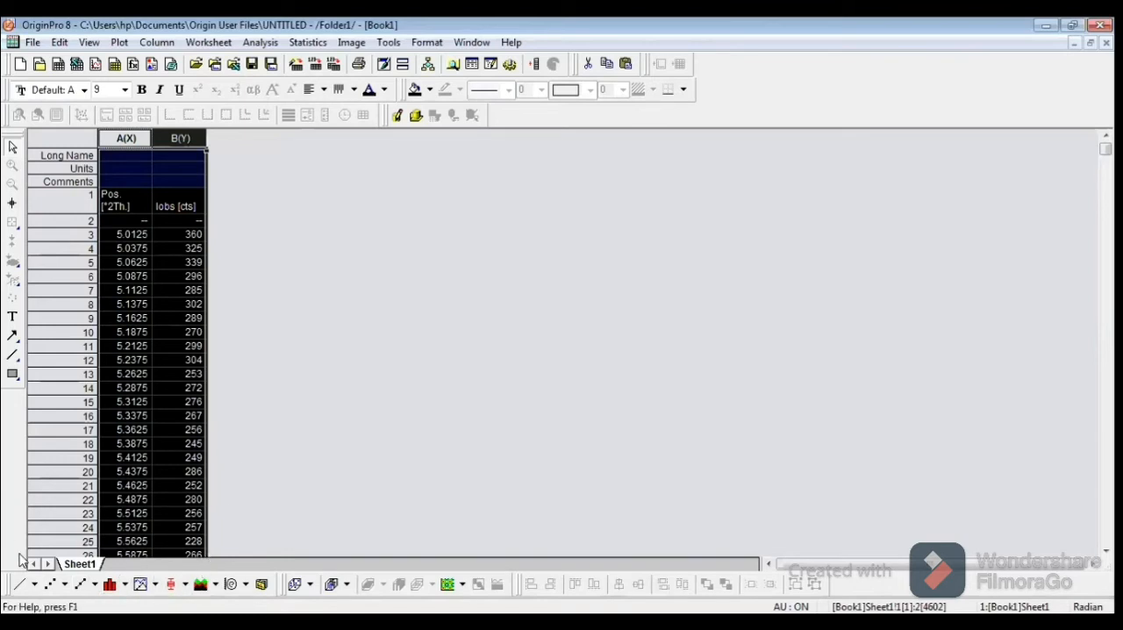
# Step: Plot columns A and B as a line graph, dismiss the theme reminder, and delete the graph's legend
pyautogui.click(21, 585)
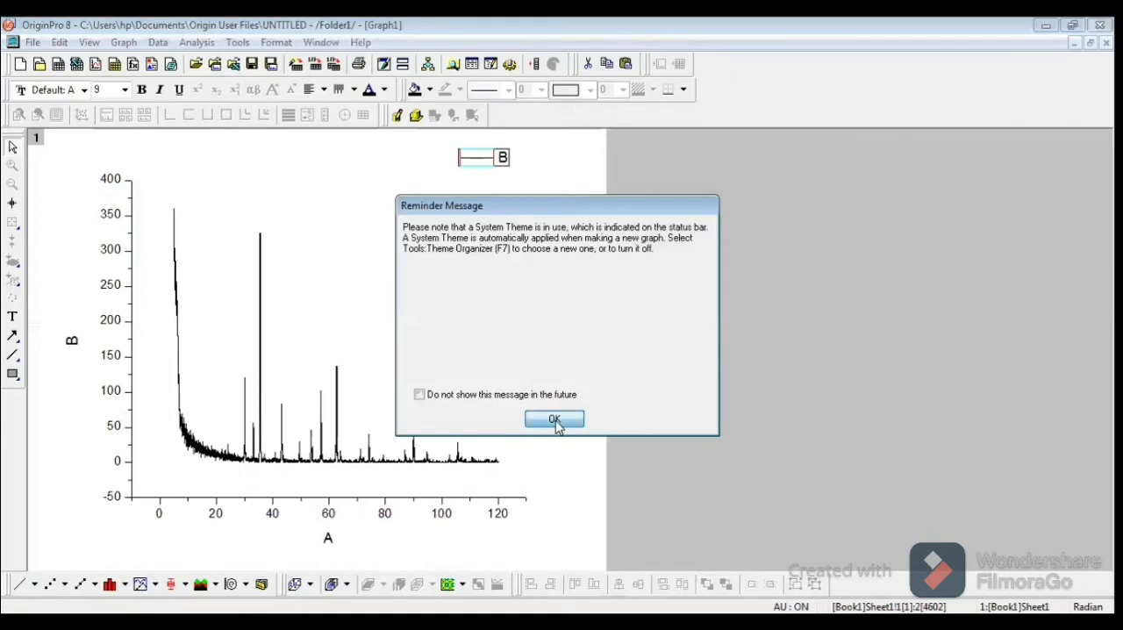
pyautogui.click(554, 420)
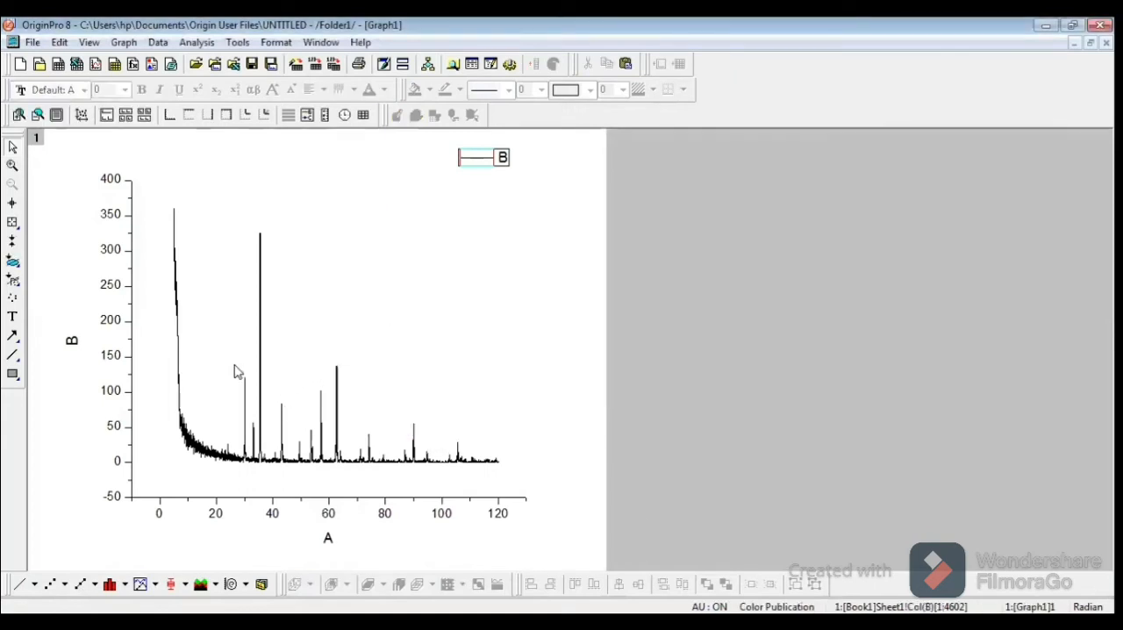
pyautogui.click(504, 165)
pyautogui.press('Delete')
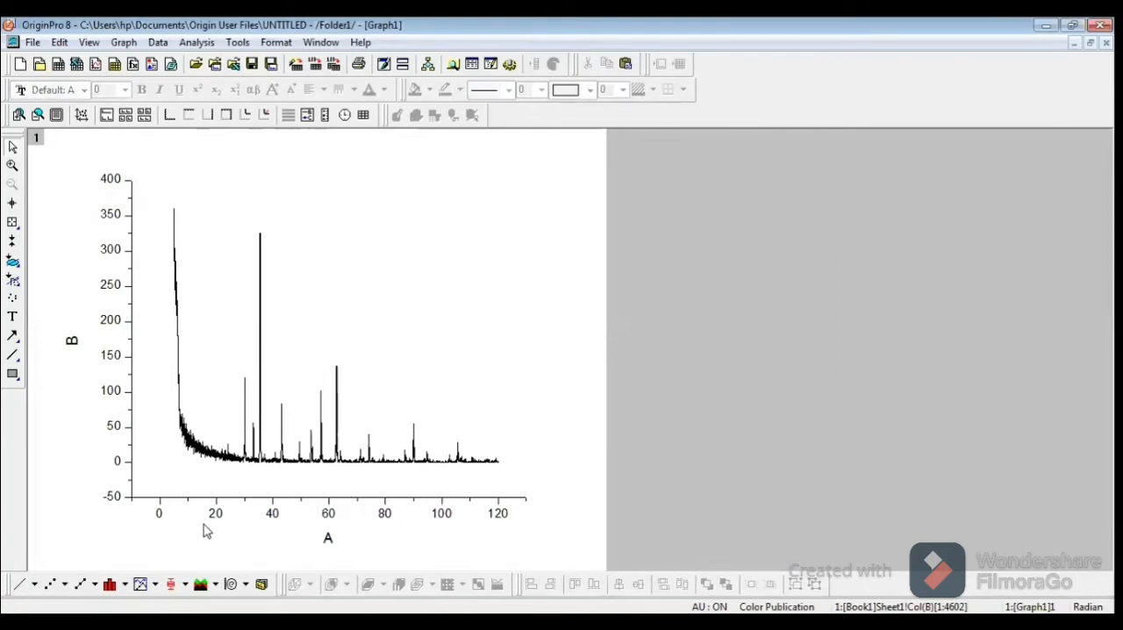
# Step: Replace the X axis title with "Theta (degree)"
pyautogui.doubleClick(328, 540)
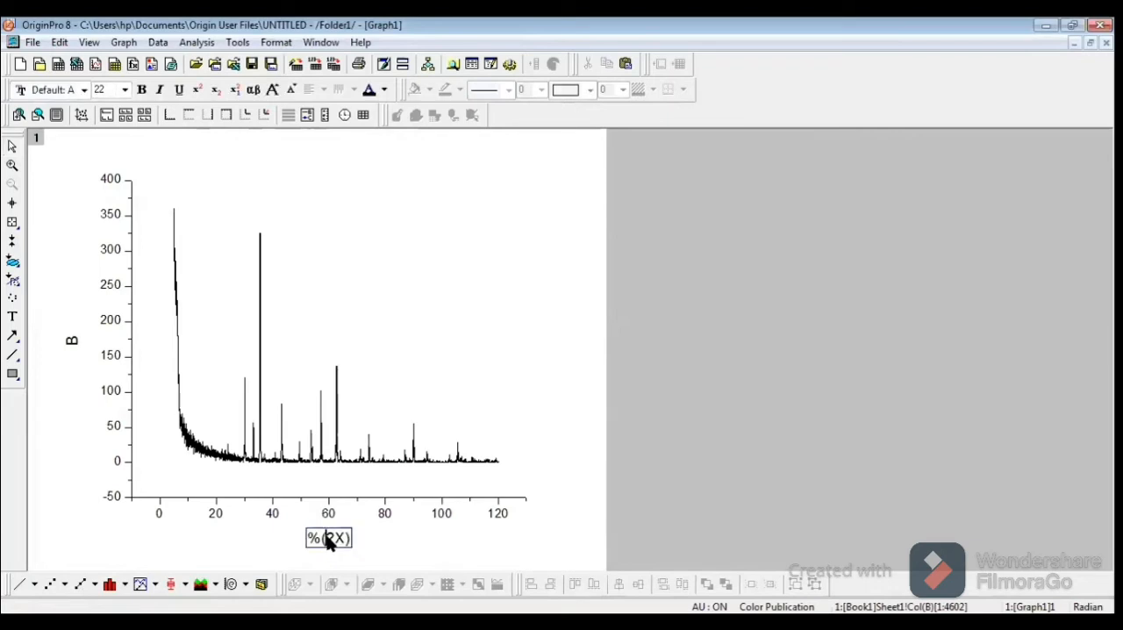
pyautogui.press('BackSpace')
pyautogui.press('BackSpace')
pyautogui.press('Delete')
pyautogui.press('Delete')
pyautogui.press('Delete')
pyautogui.write('Theta')
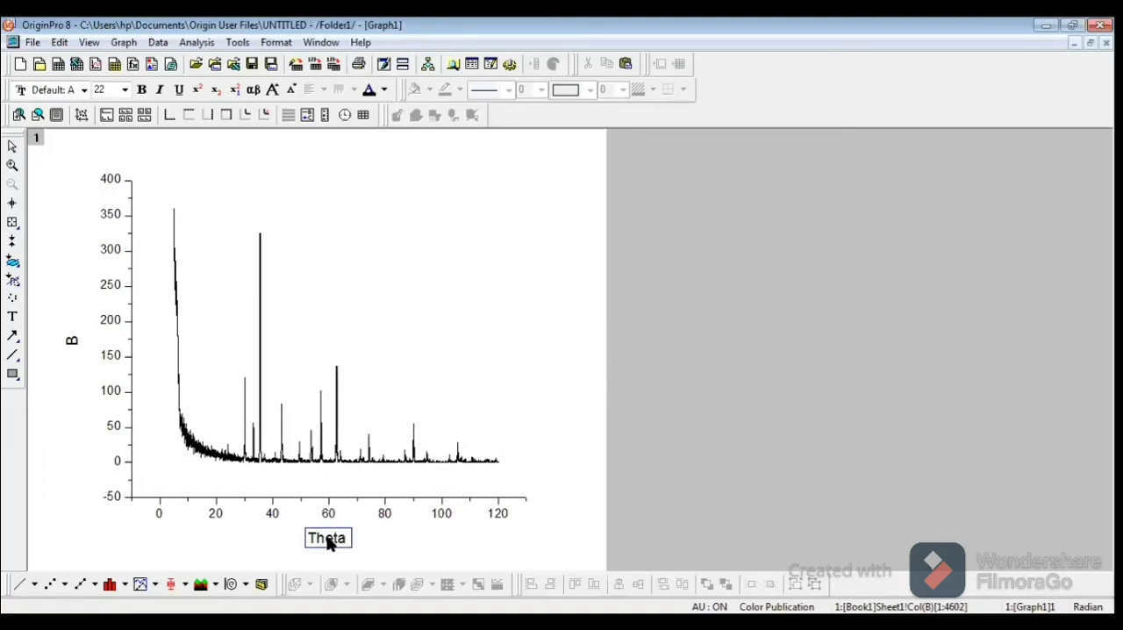
pyautogui.write(' (degree)')
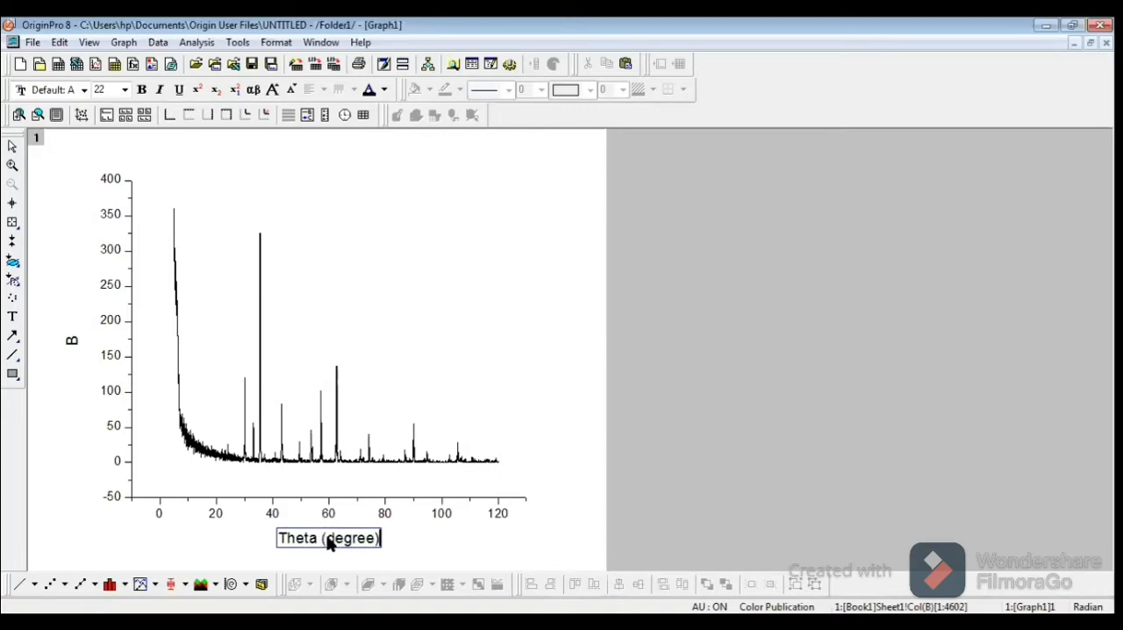
# Step: Format the whole X axis title as bold with font size 26
pyautogui.hotkey('shift', 'Left')
pyautogui.hotkey('shift', 'Left')
pyautogui.hotkey('shift', 'Left')
pyautogui.hotkey('shift', 'Left')
pyautogui.hotkey('shift', 'Left')
pyautogui.hotkey('shift', 'Left')
pyautogui.hotkey('shift', 'Left')
pyautogui.hotkey('shift', 'Left')
pyautogui.hotkey('shift', 'Left')
pyautogui.hotkey('shift', 'Left')
pyautogui.hotkey('shift', 'Left')
pyautogui.hotkey('shift', 'Left')
pyautogui.hotkey('shift', 'Left')
pyautogui.hotkey('shift', 'Left')
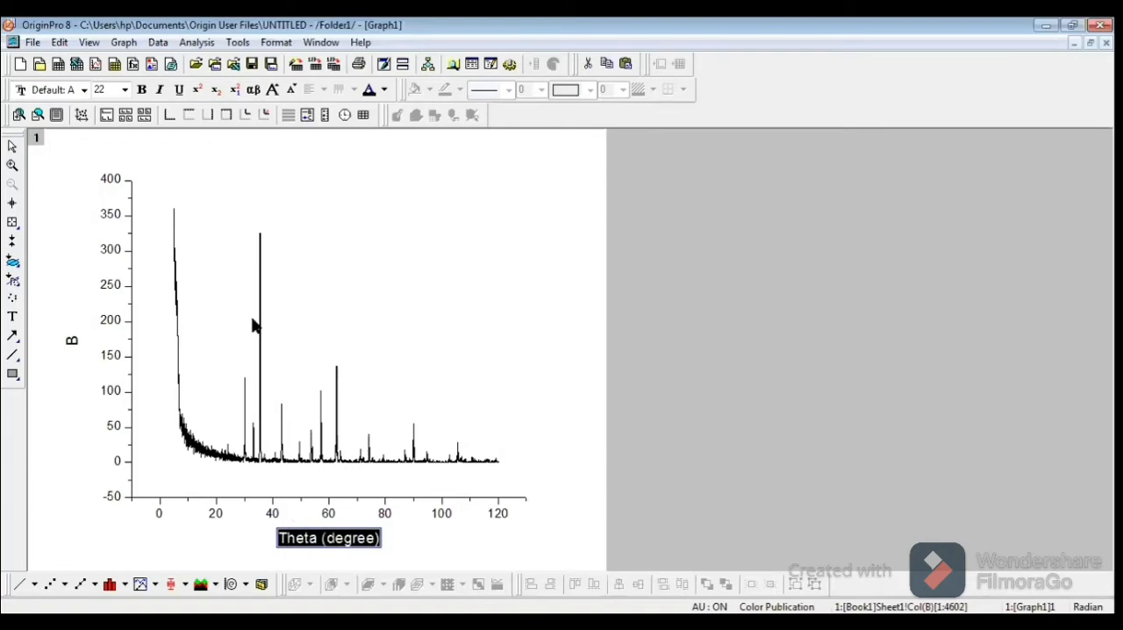
pyautogui.click(126, 91)
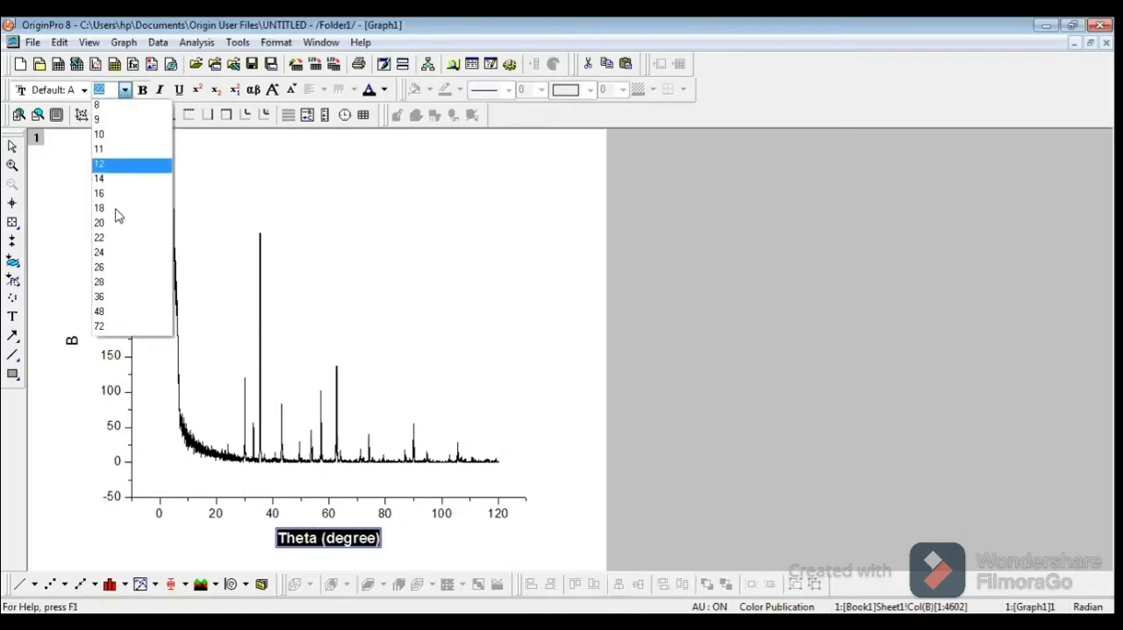
pyautogui.click(109, 269)
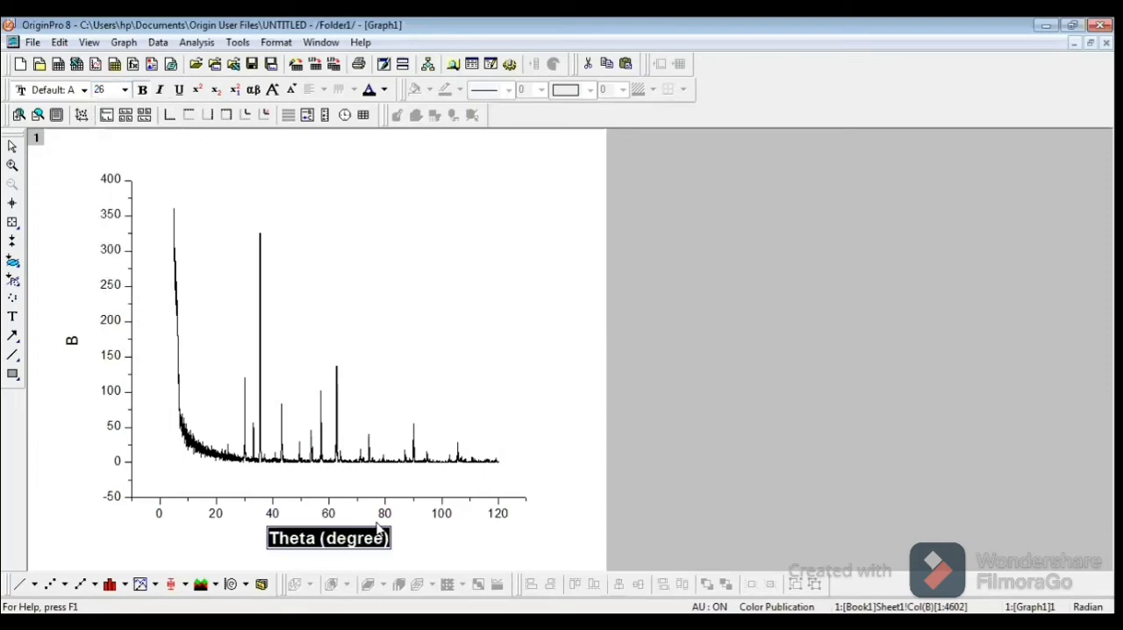
pyautogui.click(447, 556)
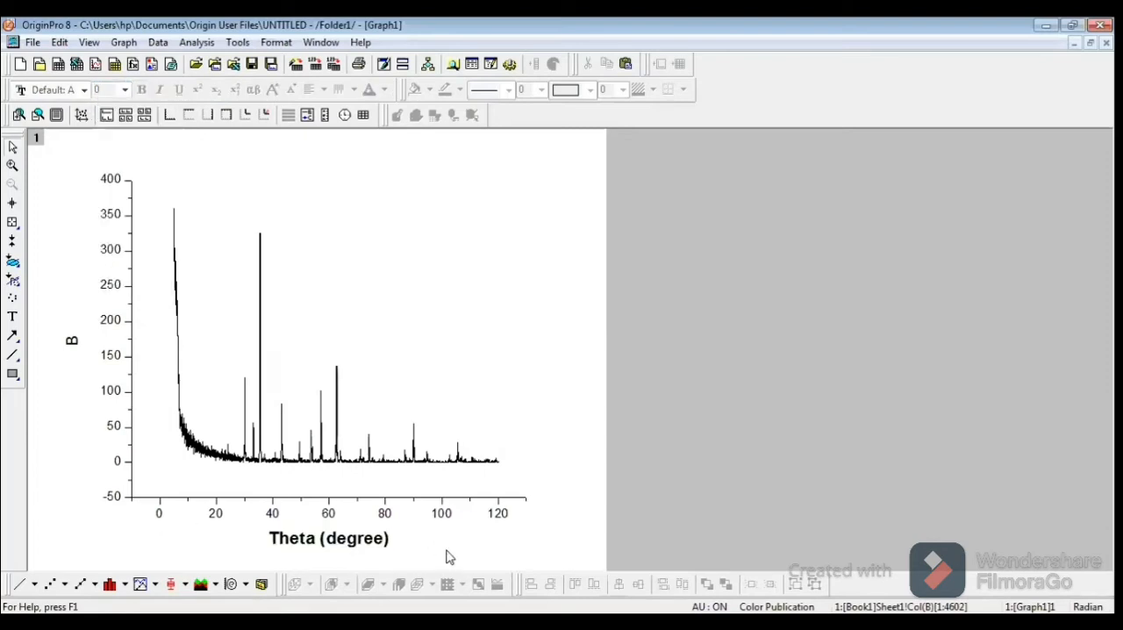
# Step: Set the bottom X axis tick labels to 26 points and bold
pyautogui.doubleClick(330, 518)
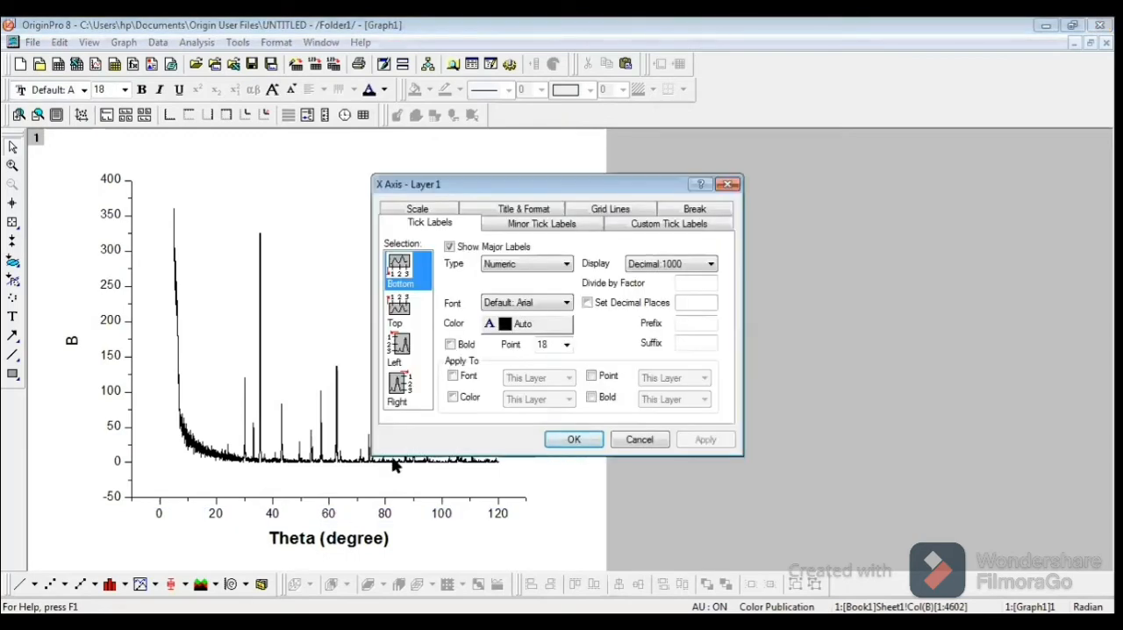
pyautogui.click(566, 344)
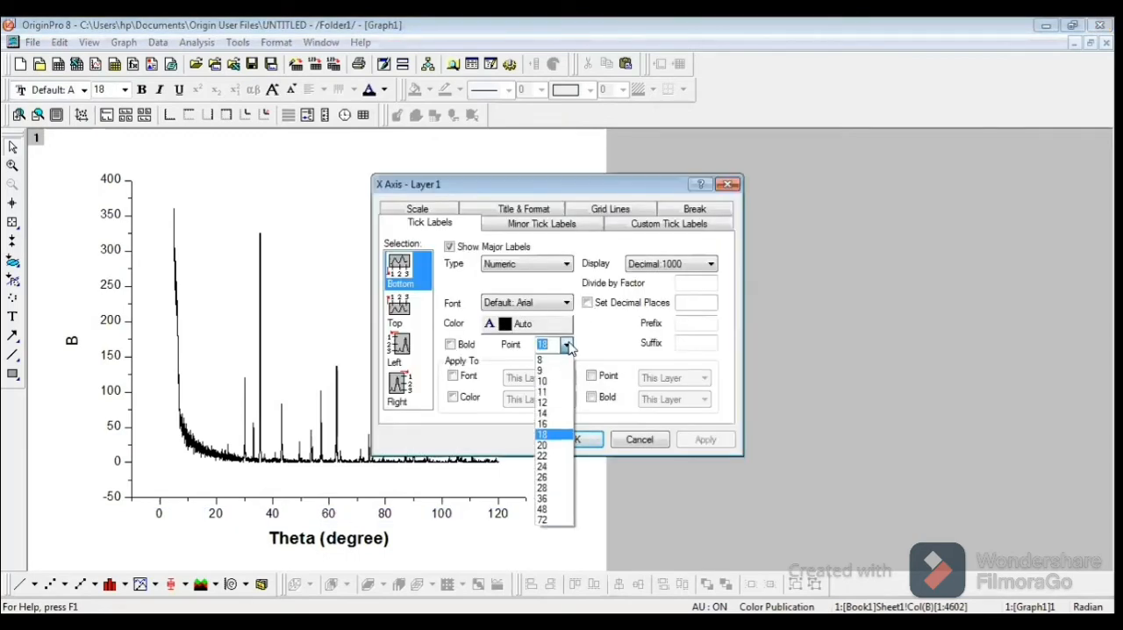
pyautogui.click(552, 478)
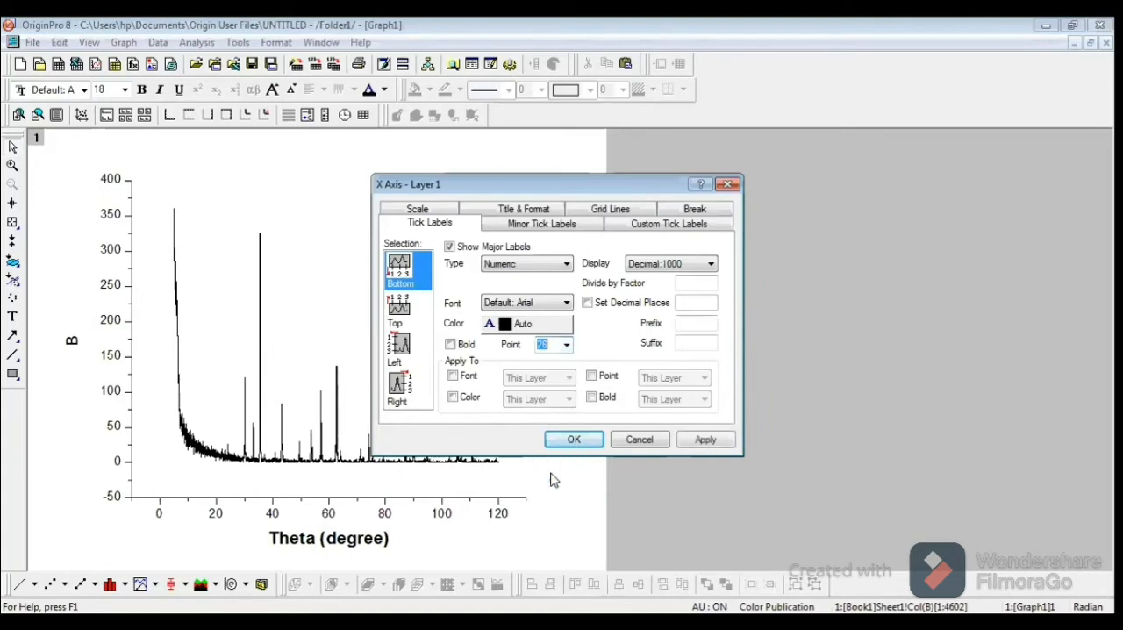
pyautogui.click(451, 345)
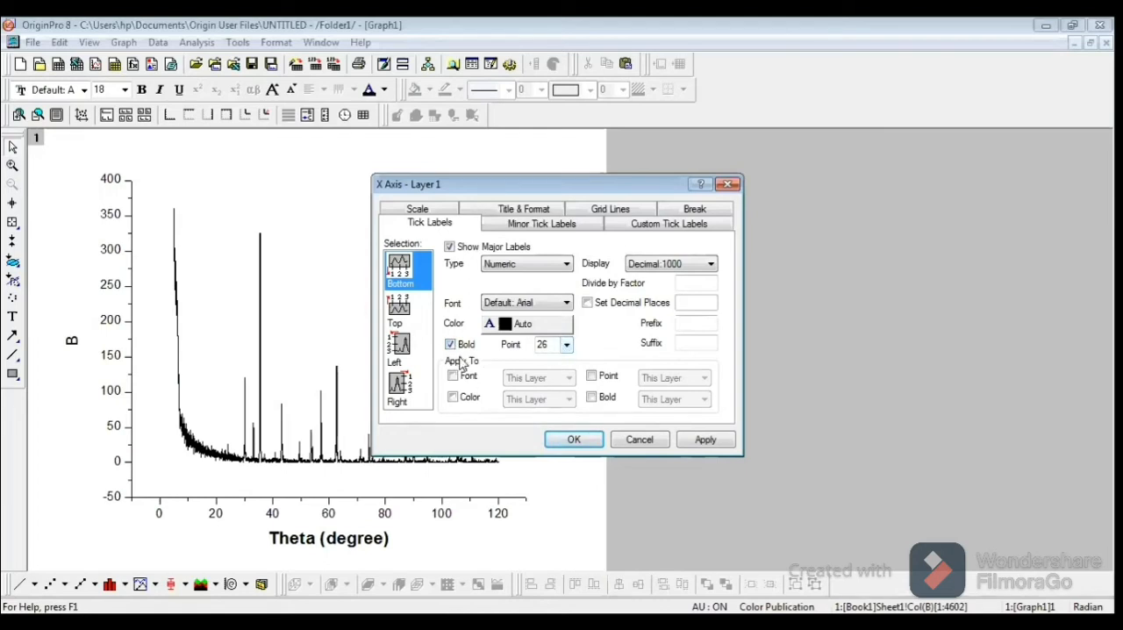
pyautogui.click(576, 440)
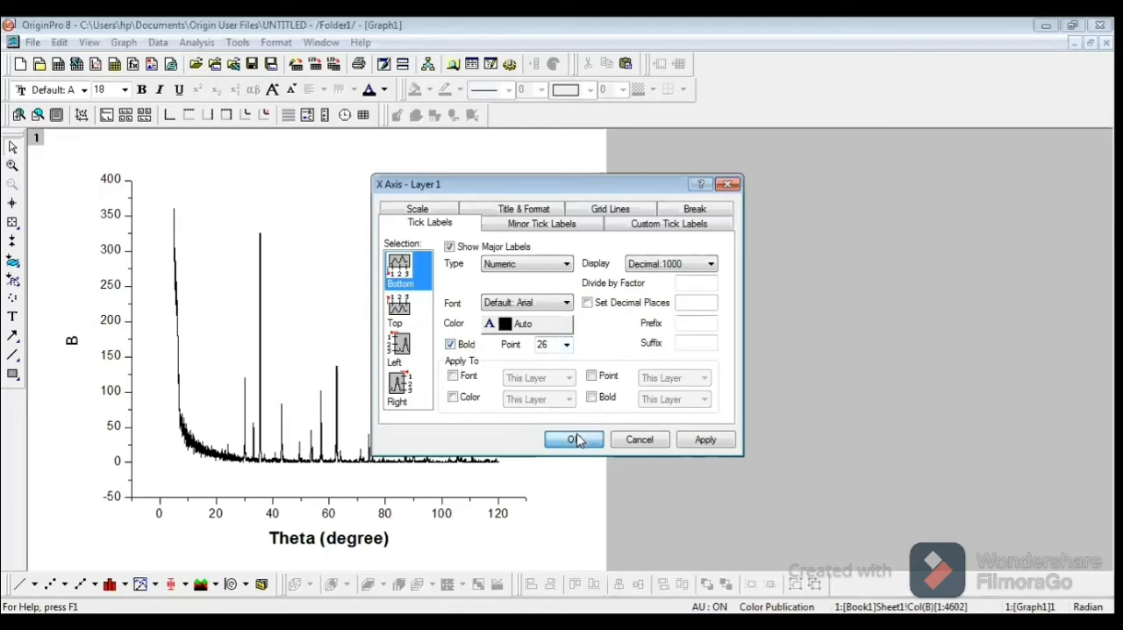
# Step: Replace the Y axis title with "Intensity"
pyautogui.doubleClick(72, 346)
pyautogui.press('BackSpace')
pyautogui.press('BackSpace')
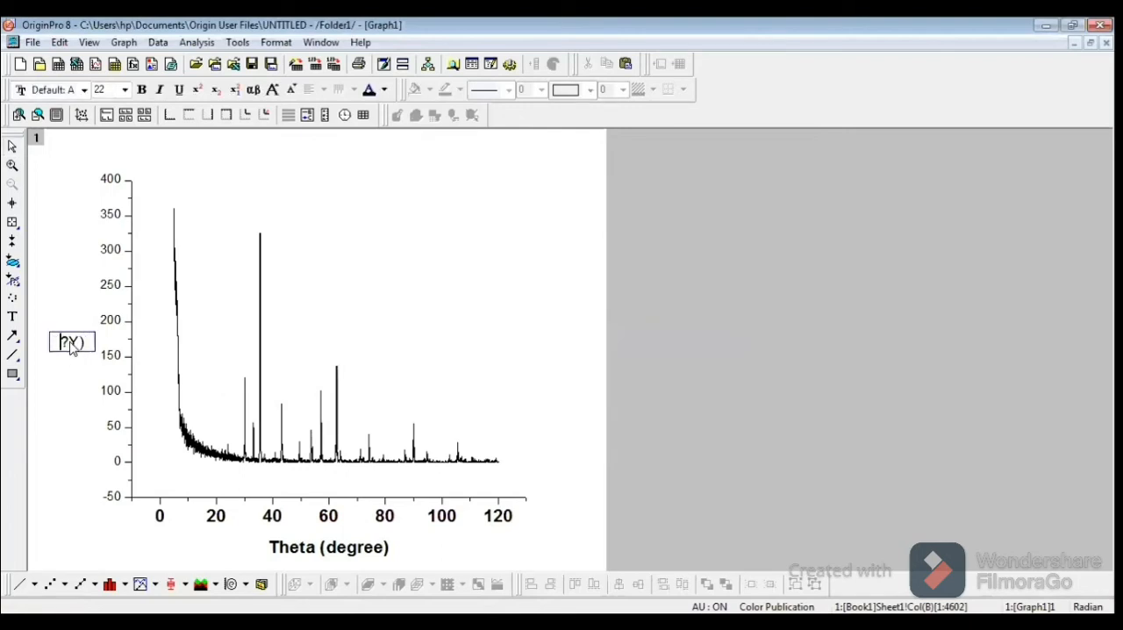
pyautogui.press('Delete')
pyautogui.press('Delete')
pyautogui.press('Delete')
pyautogui.write('Intensity')
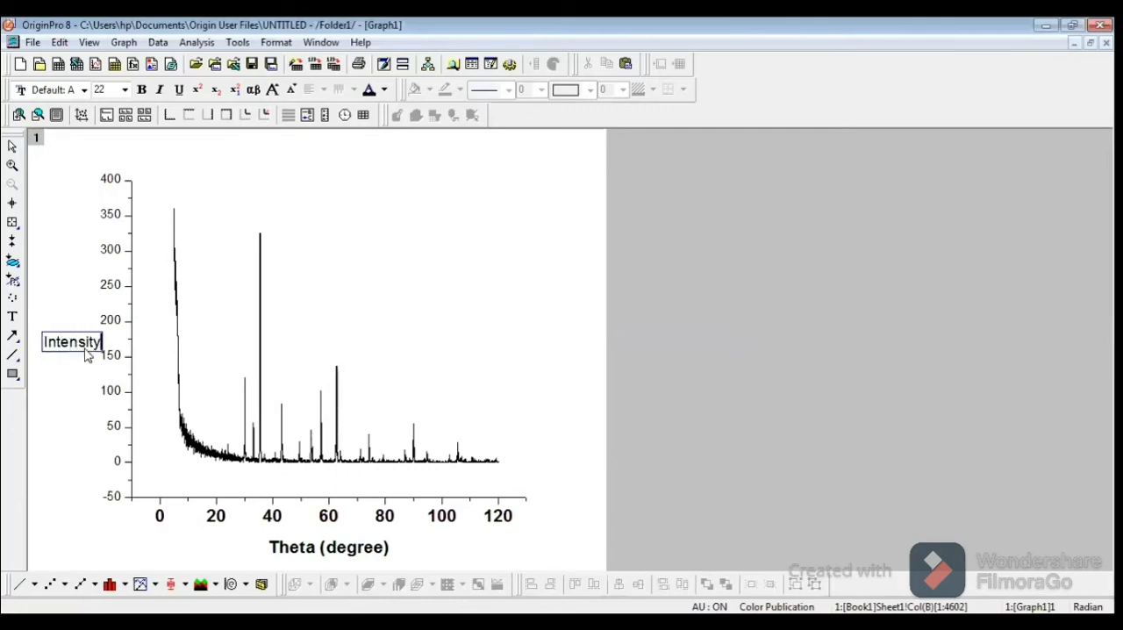
# Step: Format the whole Y axis title as bold with font size 26
pyautogui.hotkey('shift', 'Left')
pyautogui.hotkey('shift', 'Left')
pyautogui.hotkey('shift', 'Left')
pyautogui.hotkey('shift', 'Left')
pyautogui.hotkey('shift', 'Left')
pyautogui.hotkey('shift', 'Left')
pyautogui.hotkey('shift', 'Left')
pyautogui.hotkey('shift', 'Left')
pyautogui.hotkey('shift', 'Left')
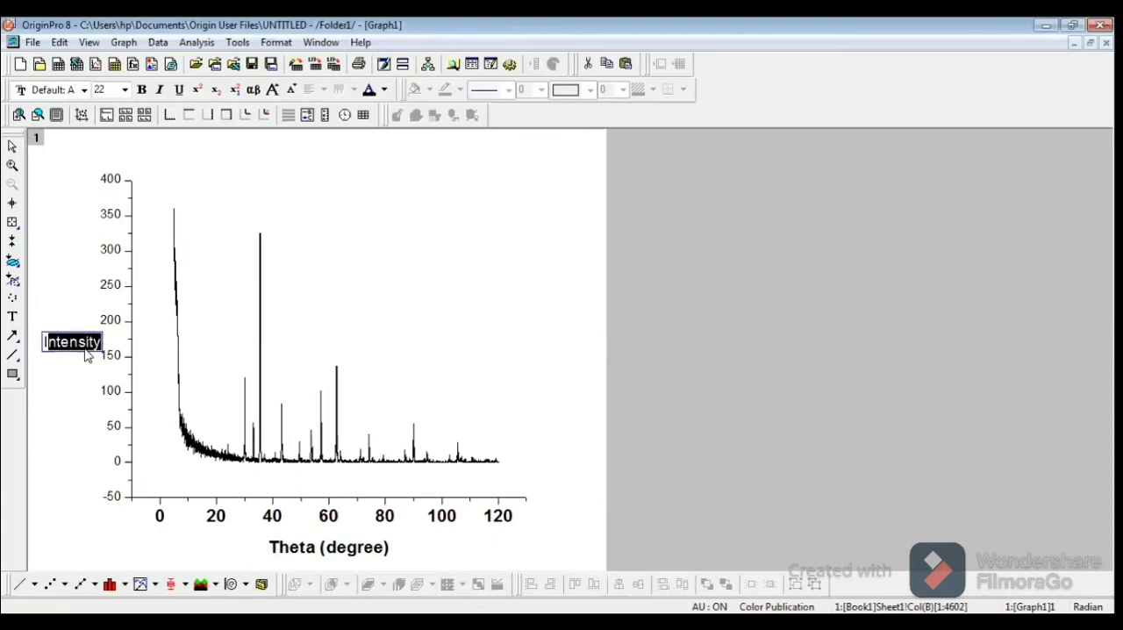
pyautogui.click(141, 90)
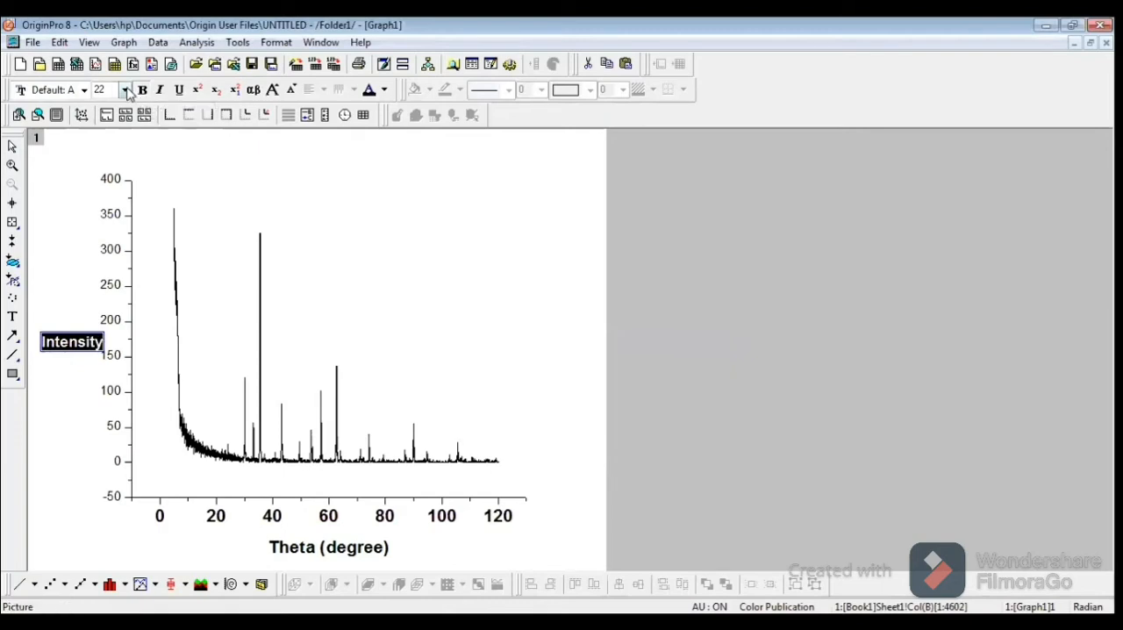
pyautogui.click(126, 90)
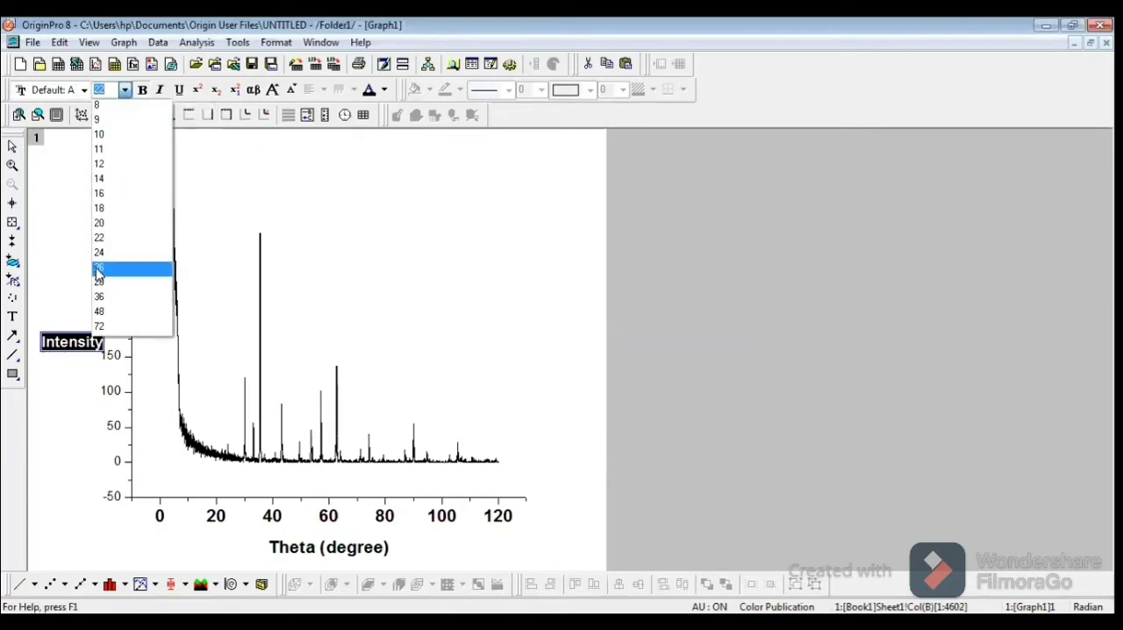
pyautogui.click(98, 272)
pyautogui.click(79, 382)
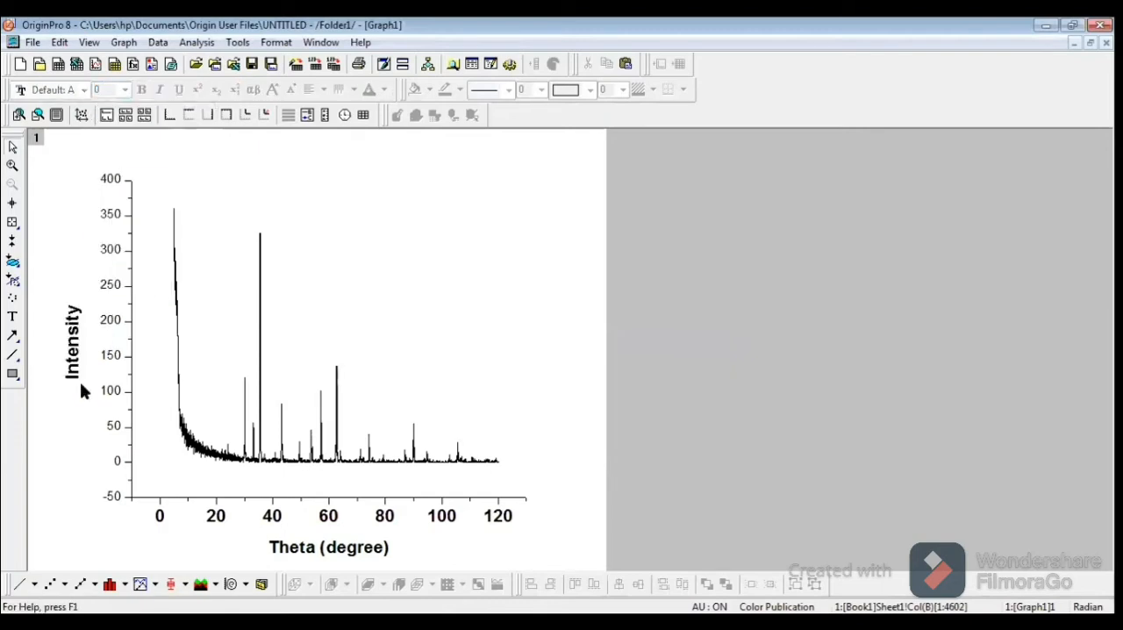
# Step: Set the left Y axis tick labels to 26 points and bold
pyautogui.click(111, 323)
pyautogui.doubleClick(111, 322)
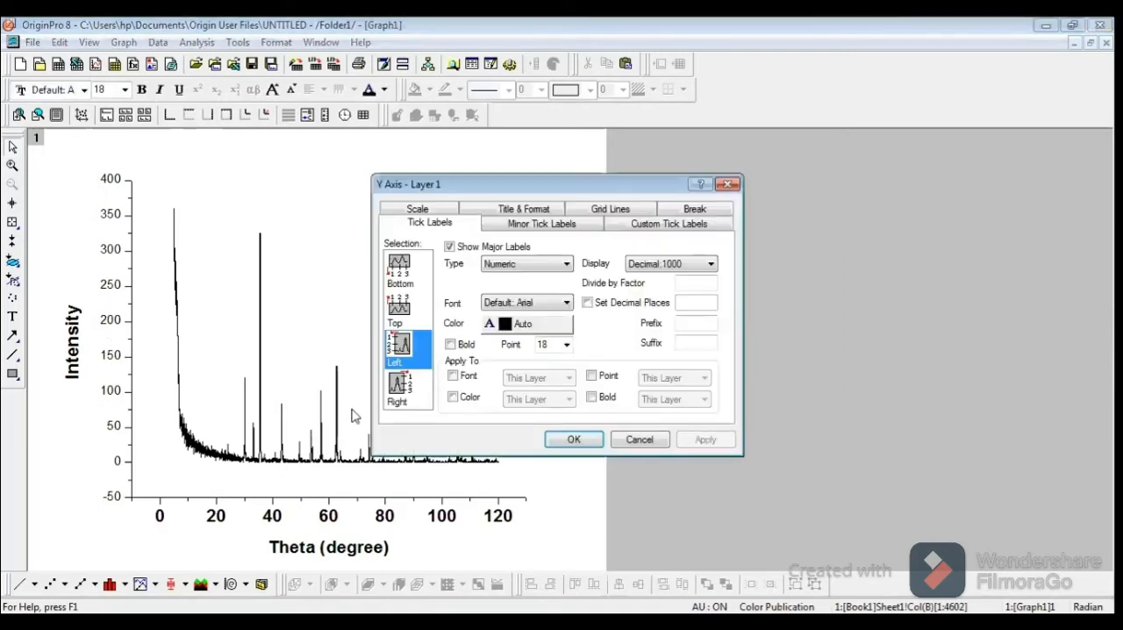
pyautogui.click(565, 343)
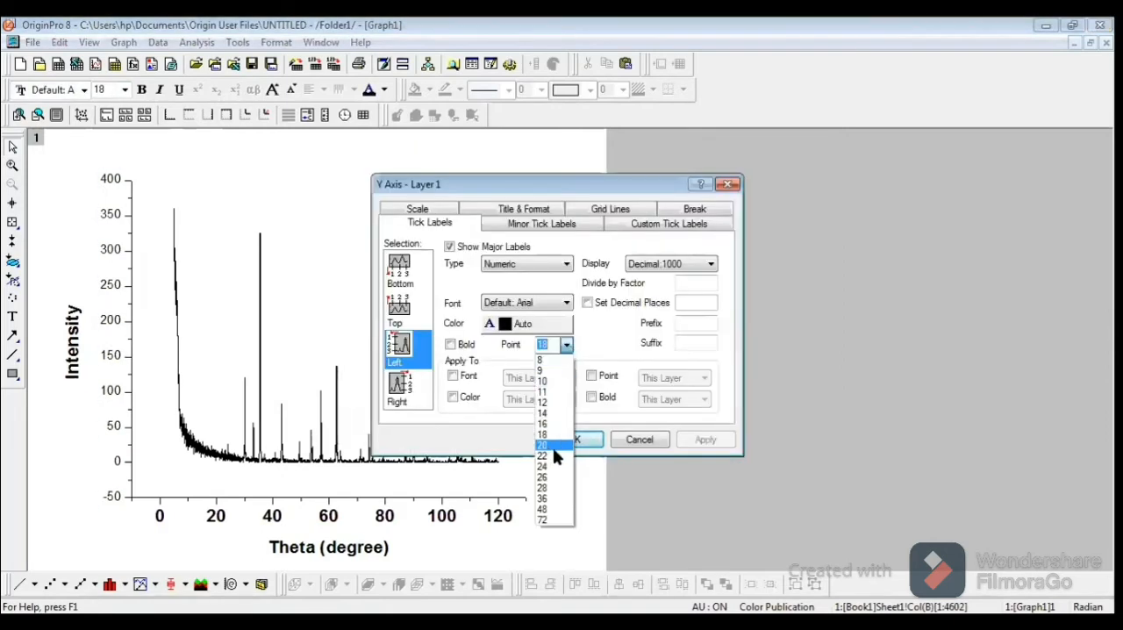
pyautogui.click(551, 478)
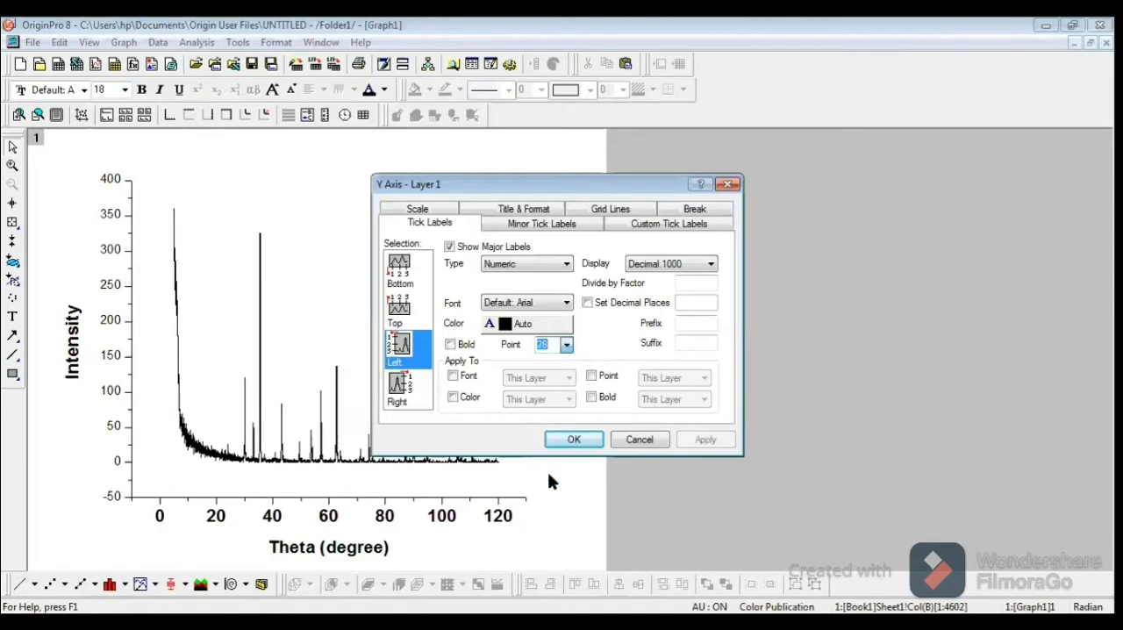
pyautogui.click(451, 346)
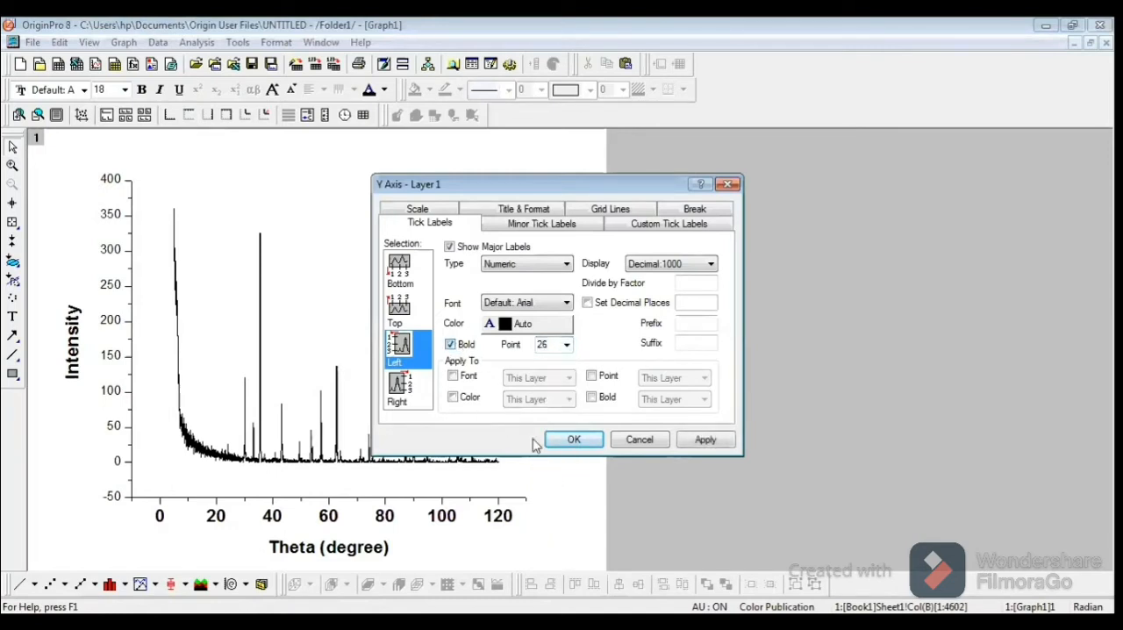
pyautogui.click(572, 447)
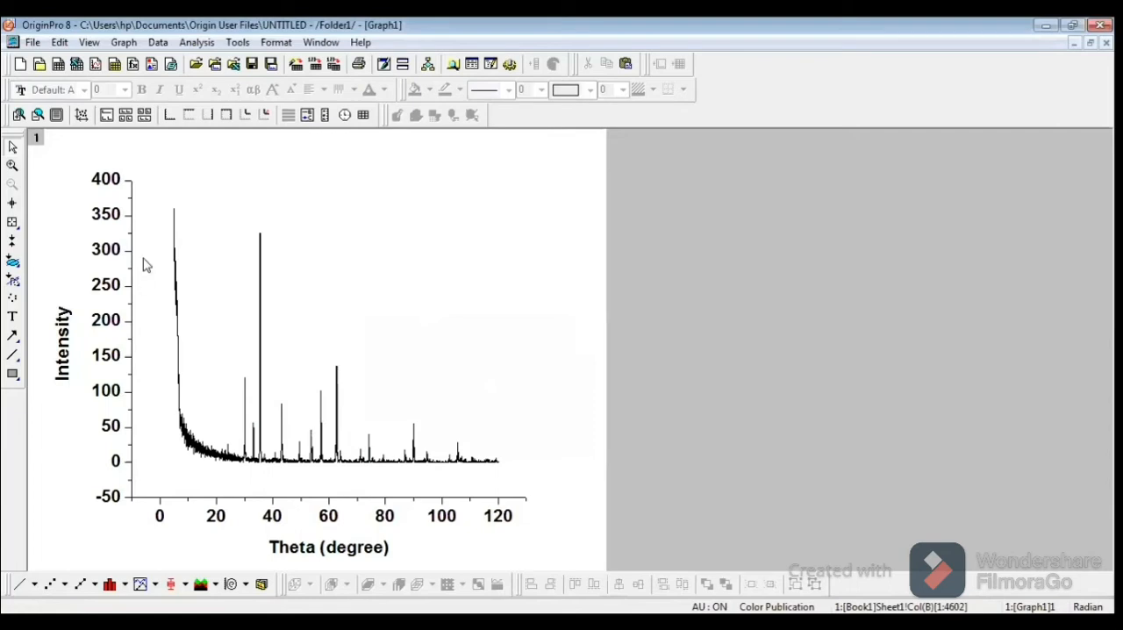
# Step: Set the Y axis scale to start from 0
pyautogui.doubleClick(116, 463)
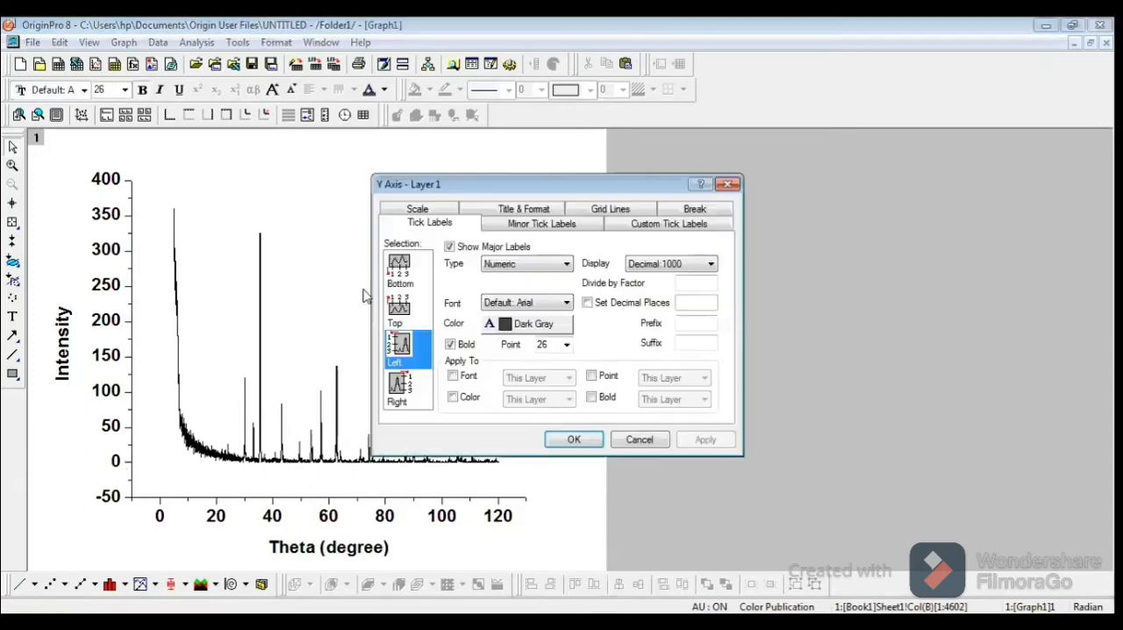
pyautogui.click(444, 212)
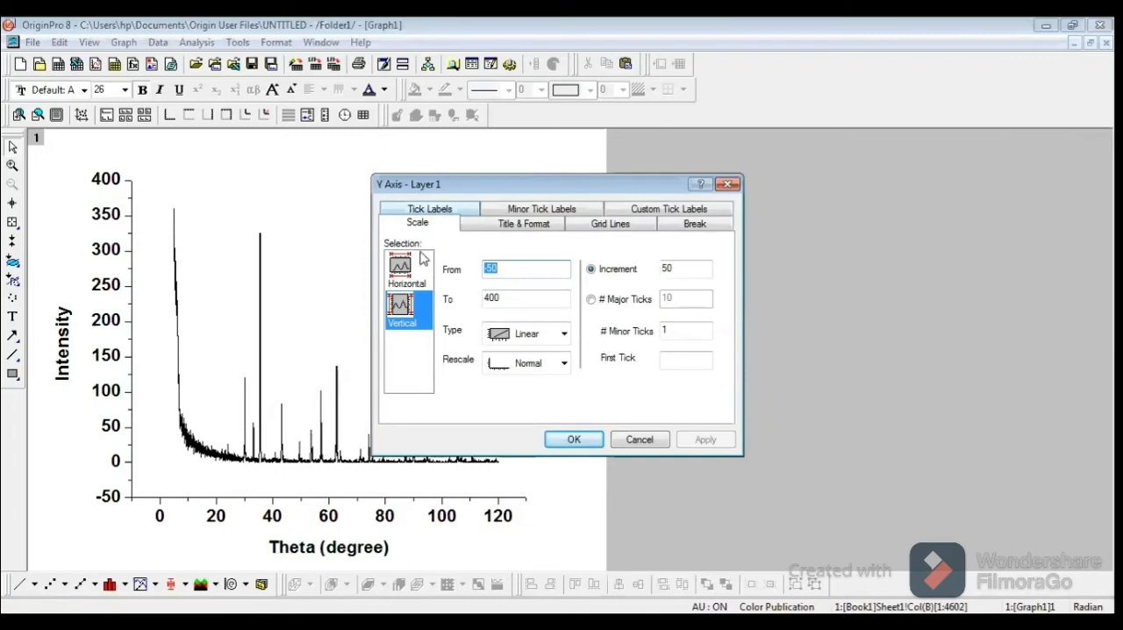
pyautogui.click(504, 269)
pyautogui.press('BackSpace')
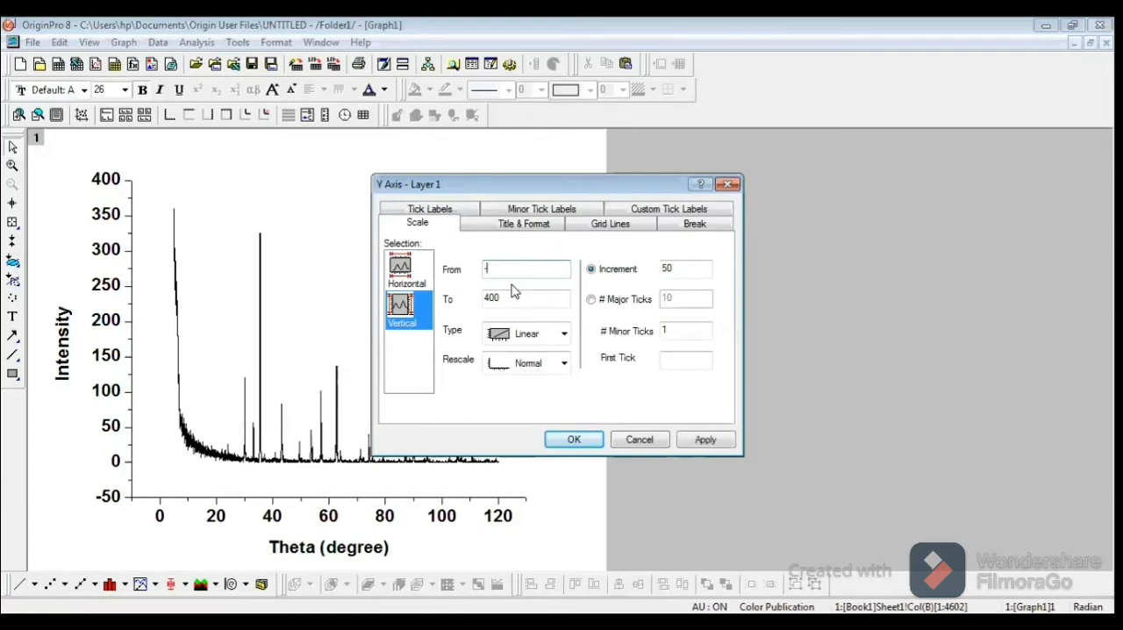
pyautogui.write('2')
pyautogui.press('BackSpace')
pyautogui.press('BackSpace')
pyautogui.write('0')
pyautogui.click(574, 441)
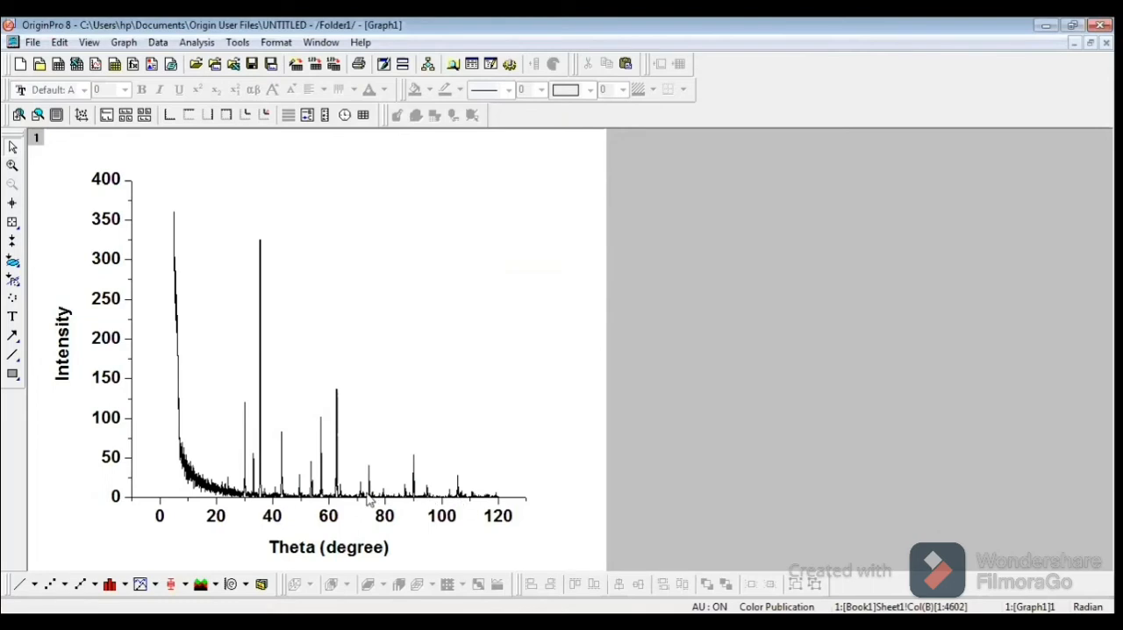
# Step: Set the start value of the Y axis scale to -2
pyautogui.click(115, 495)
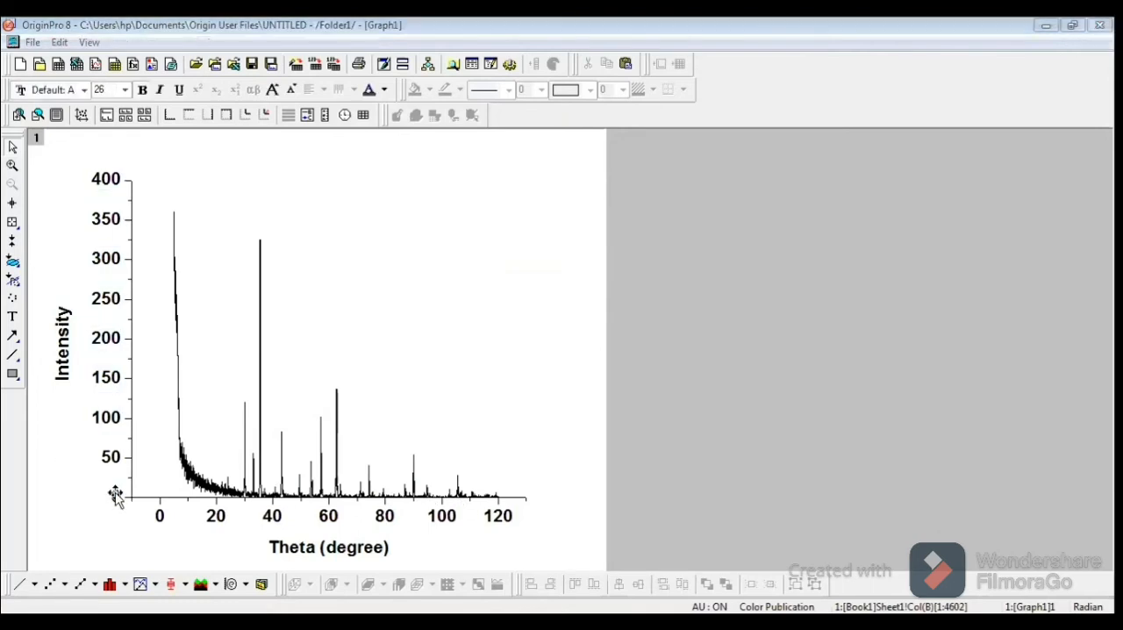
pyautogui.doubleClick(115, 495)
pyautogui.click(450, 213)
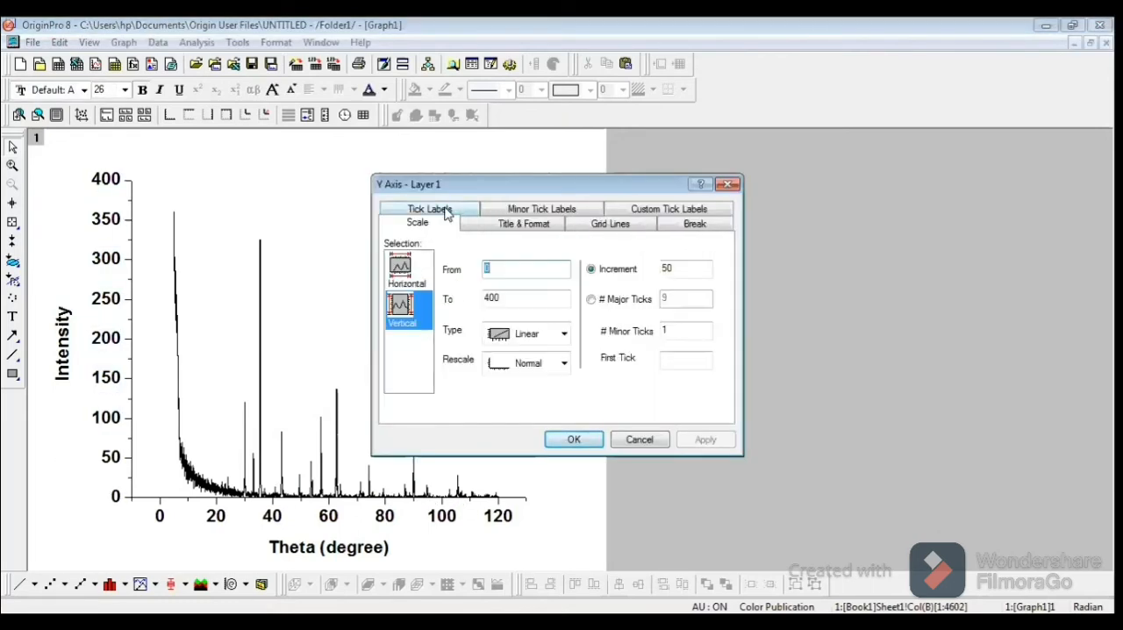
pyautogui.click(522, 270)
pyautogui.press('BackSpace')
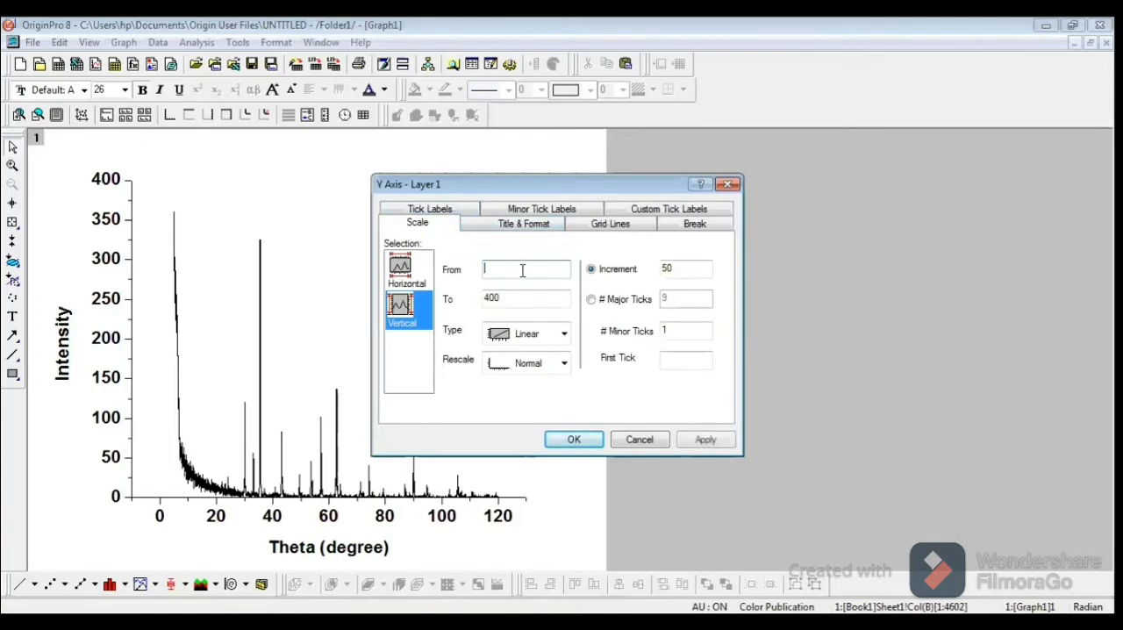
pyautogui.write('-2')
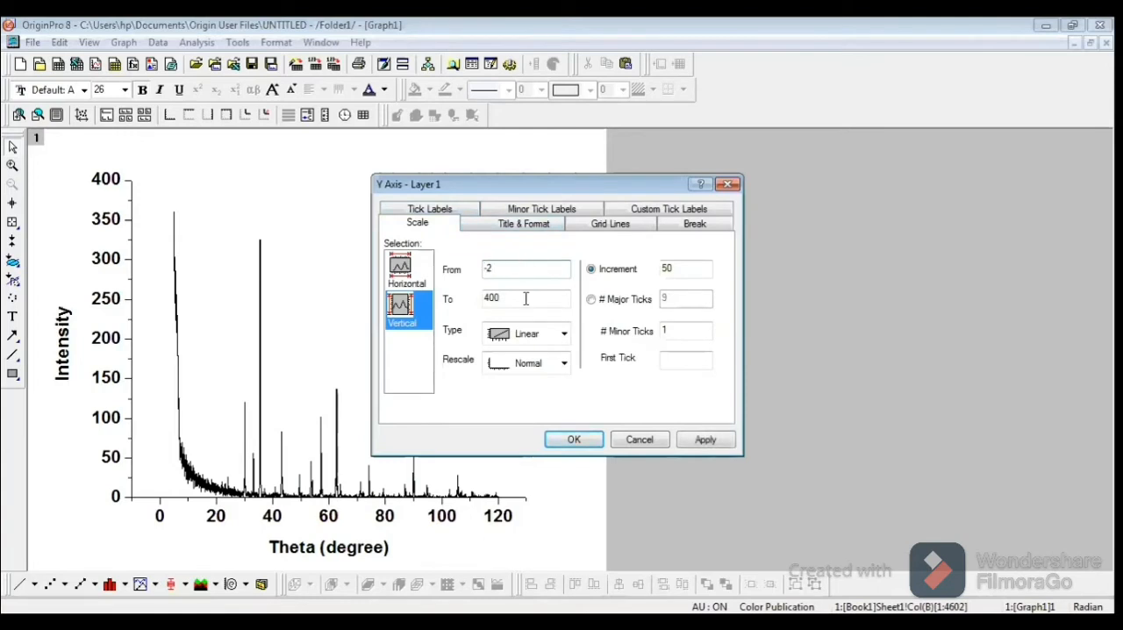
pyautogui.click(577, 440)
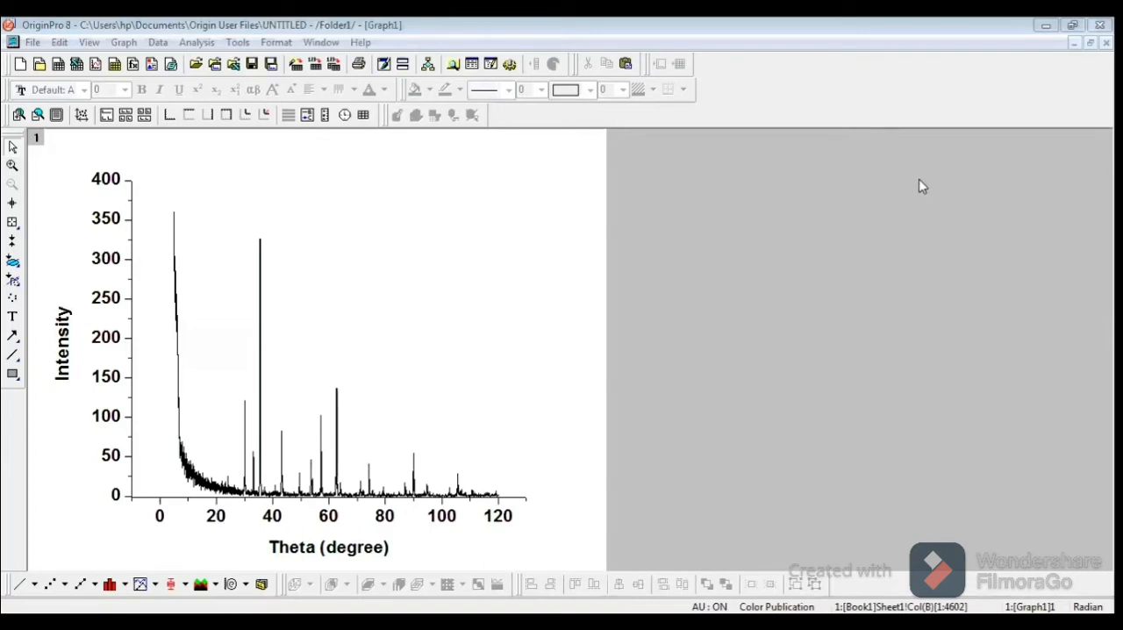
# Step: Set the X axis scale to run from 20 to 120
pyautogui.doubleClick(216, 521)
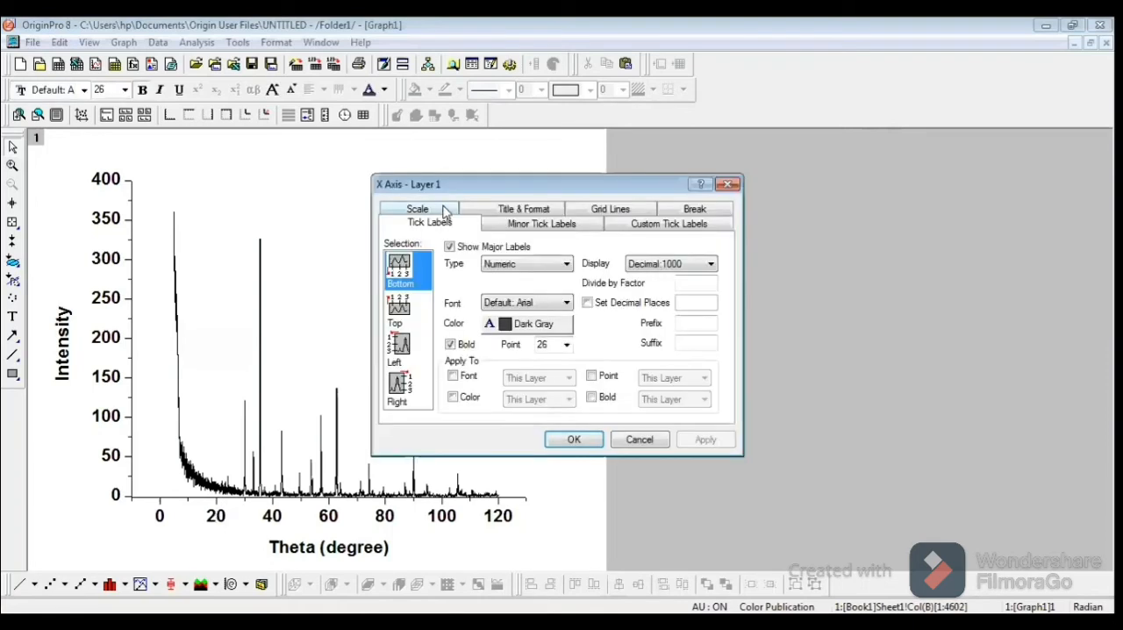
pyautogui.click(445, 208)
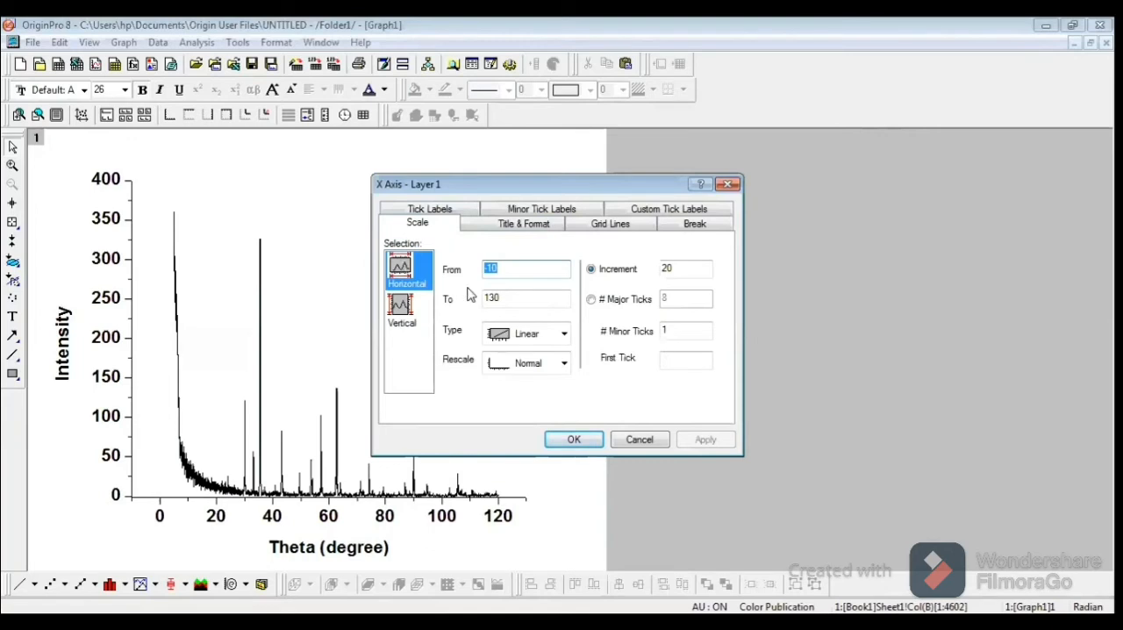
pyautogui.click(514, 270)
pyautogui.press('BackSpace')
pyautogui.press('BackSpace')
pyautogui.press('BackSpace')
pyautogui.write('20')
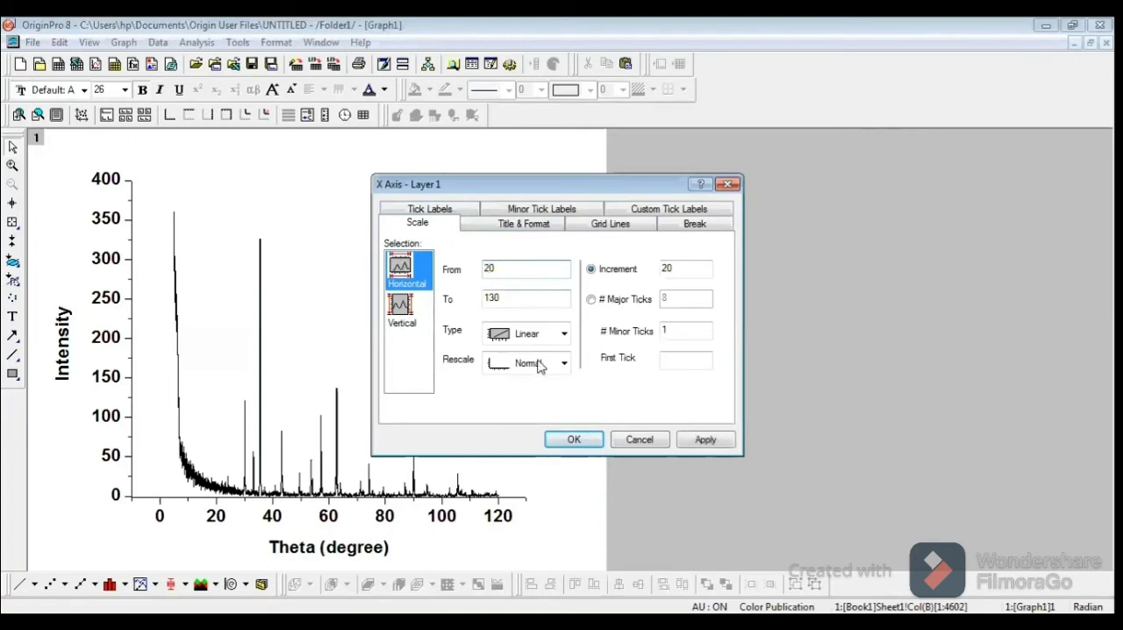
pyautogui.click(507, 295)
pyautogui.press('BackSpace')
pyautogui.press('BackSpace')
pyautogui.write('20')
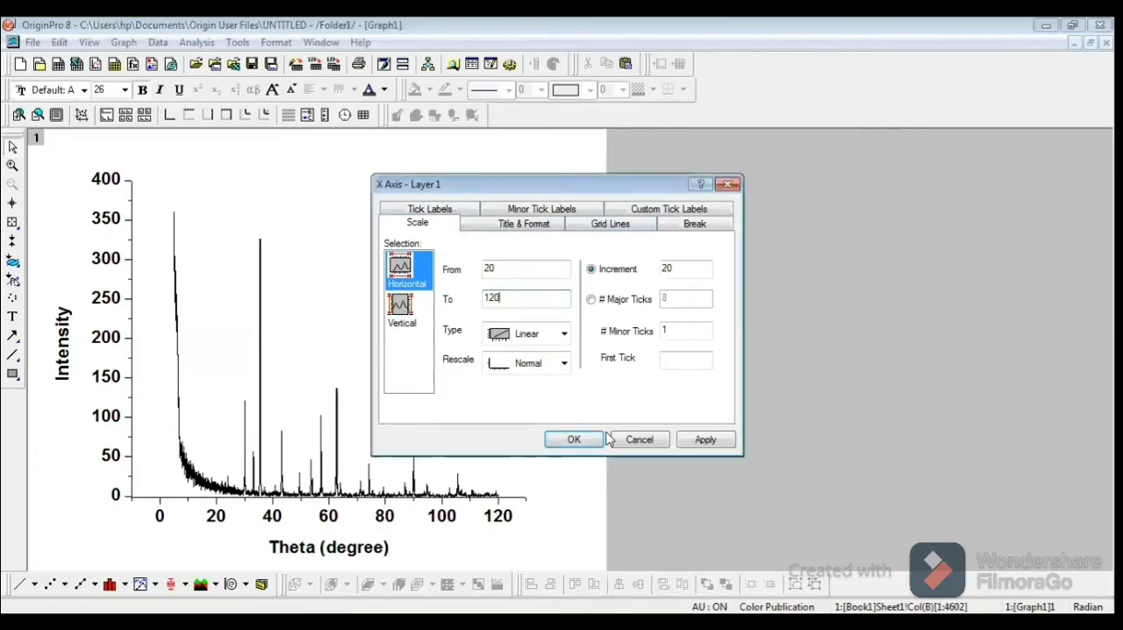
pyautogui.click(573, 439)
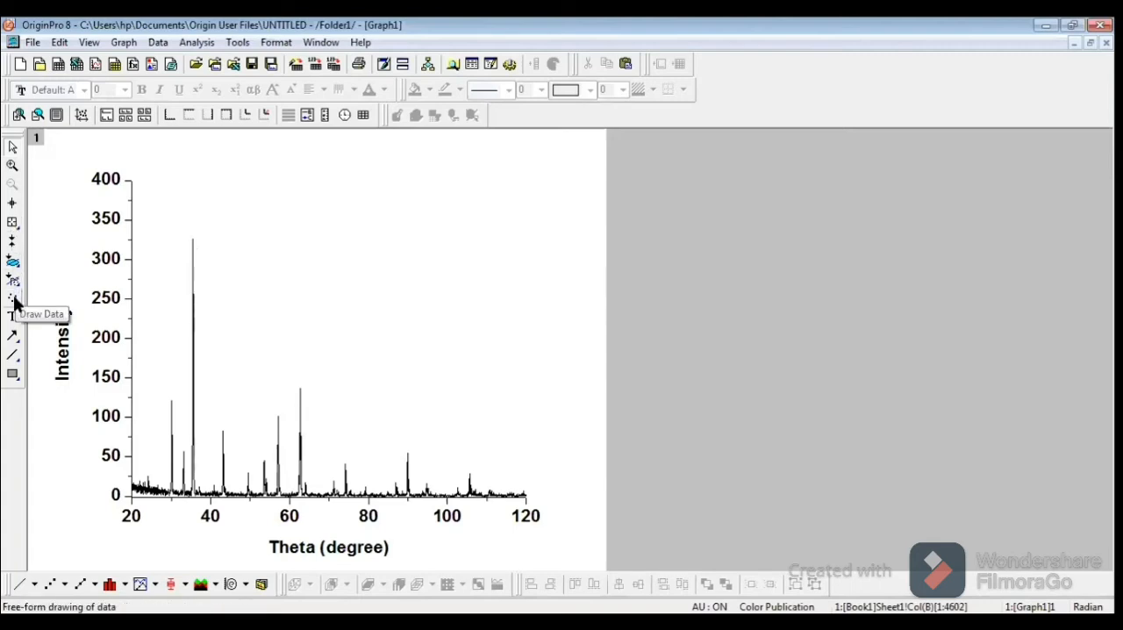
# Step: Read the data value at the first tall peak, near 30 degrees, with the Data Reader
pyautogui.click(13, 222)
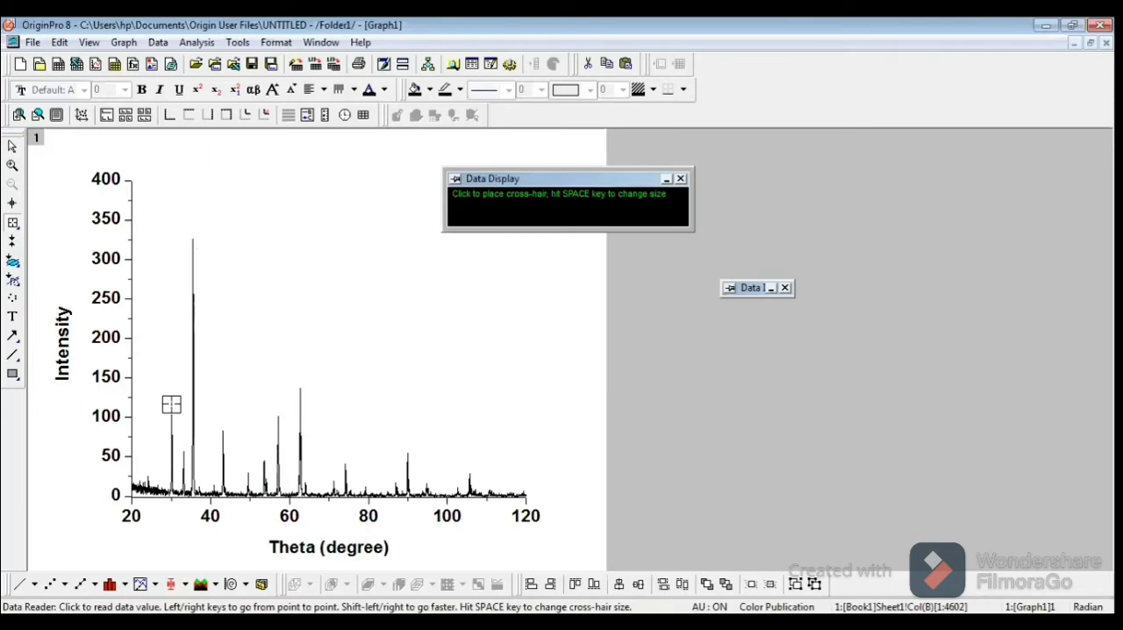
pyautogui.click(171, 404)
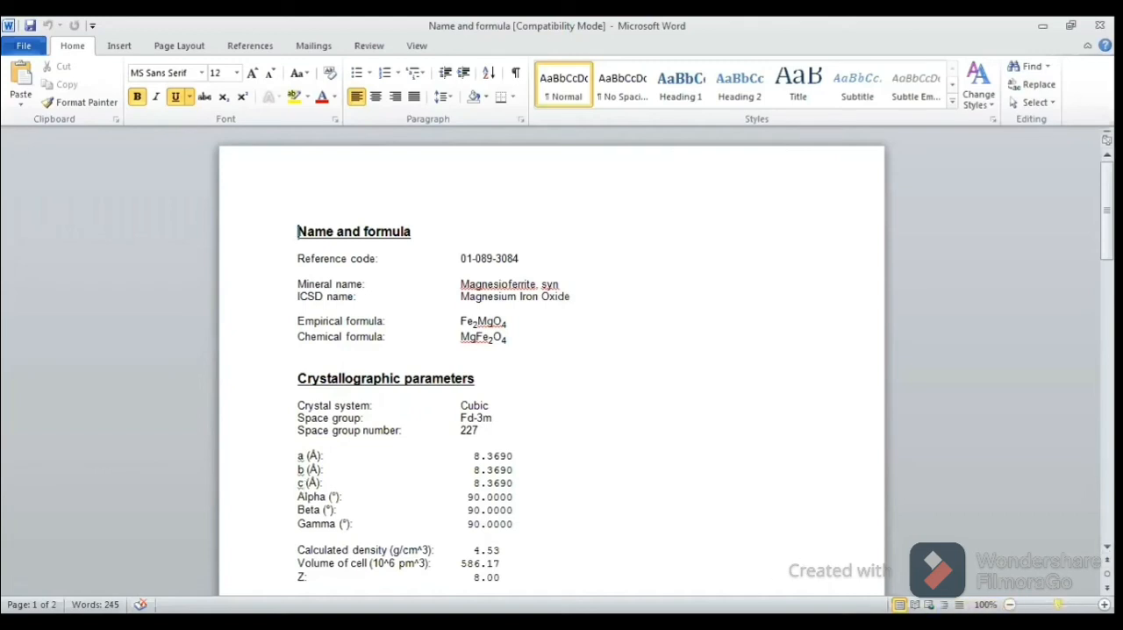
# Step: Switch to the "Name and formula" Word document and move the "Peak list" heading onto the second page, directly above its table
pyautogui.moveTo(1057, 605); pyautogui.dragTo(1062, 604)
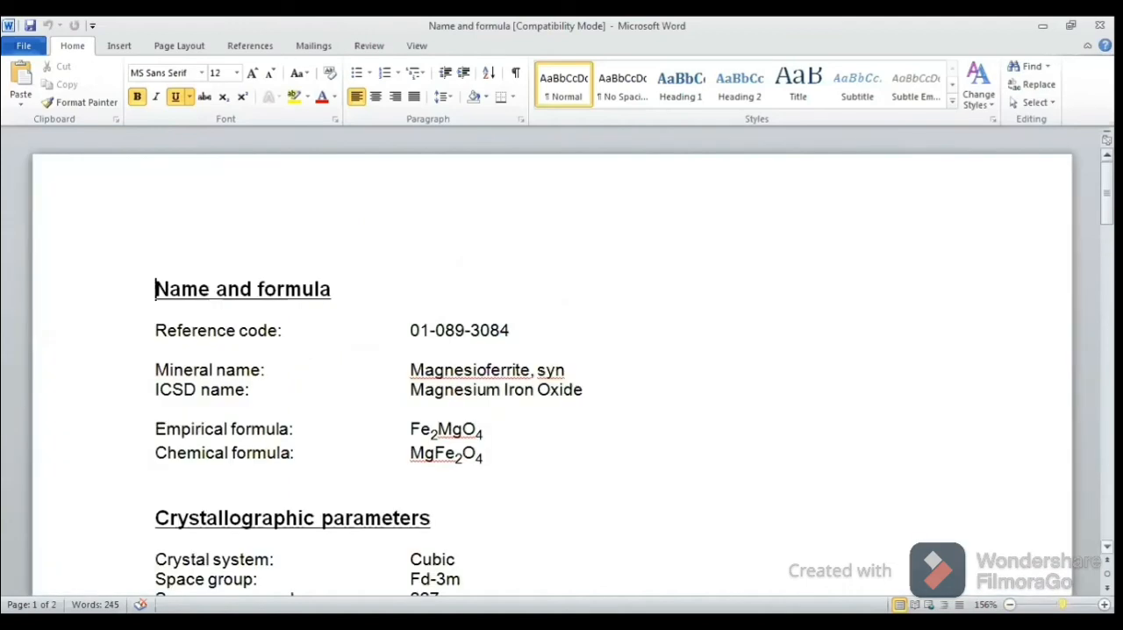
pyautogui.scroll(-3, 570, 372)
pyautogui.scroll(-9, 569, 372)
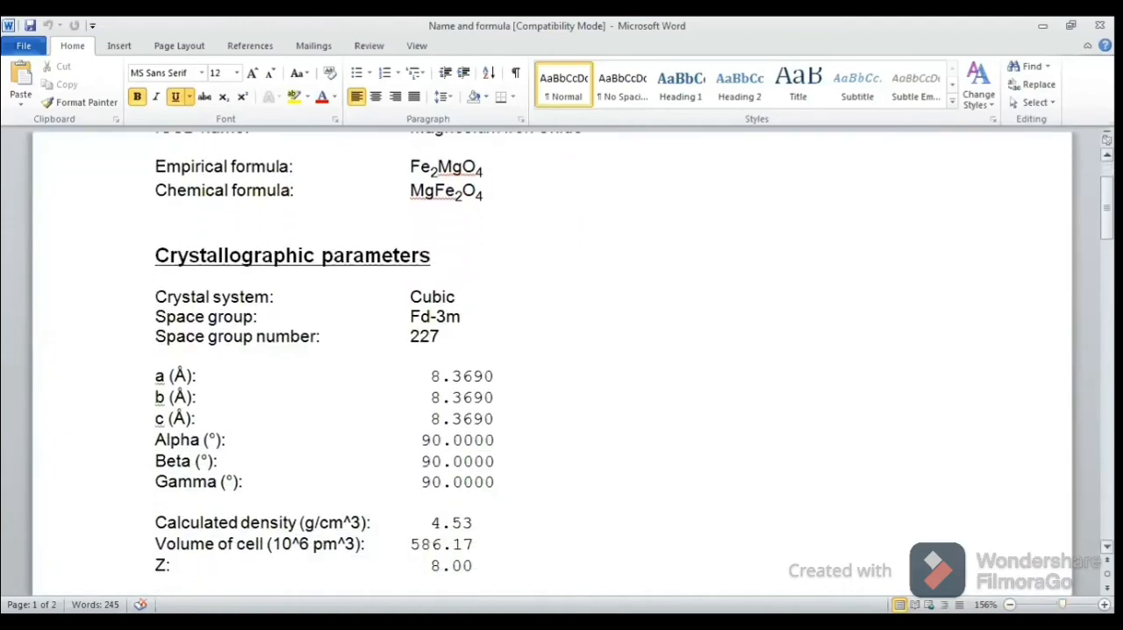
pyautogui.scroll(-3, 569, 372)
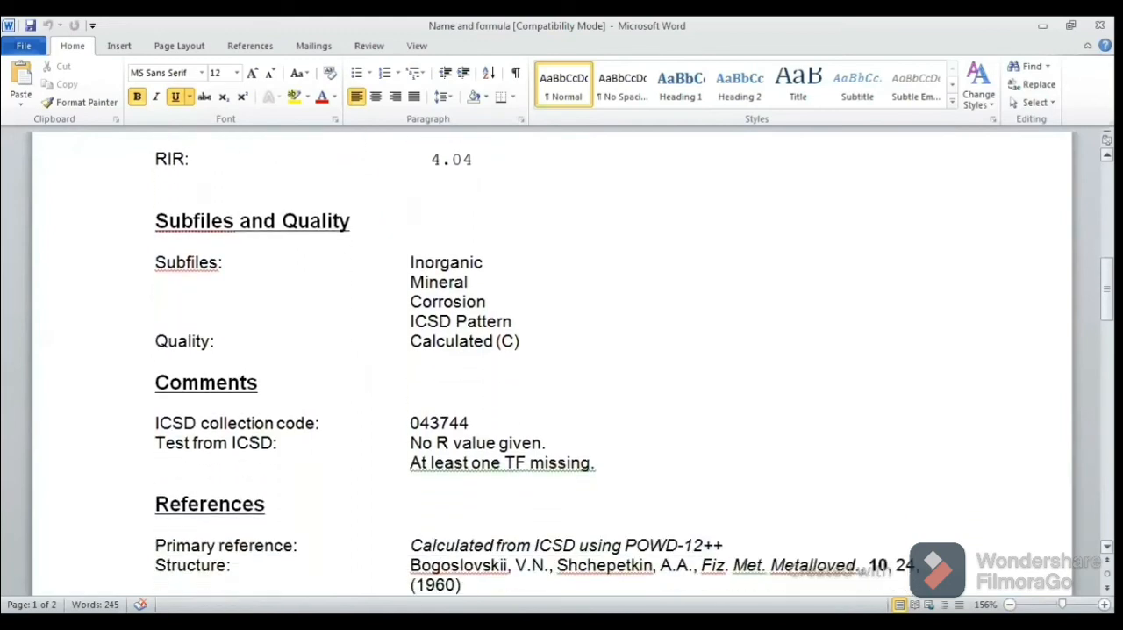
pyautogui.scroll(-3, 569, 372)
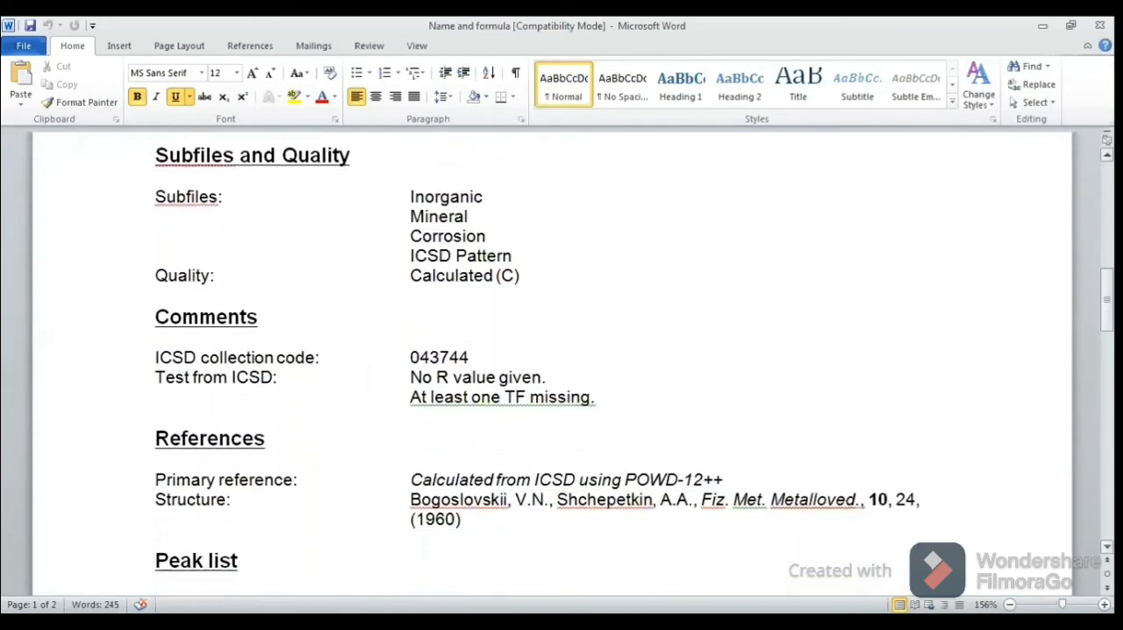
pyautogui.scroll(-7, 1065, 513)
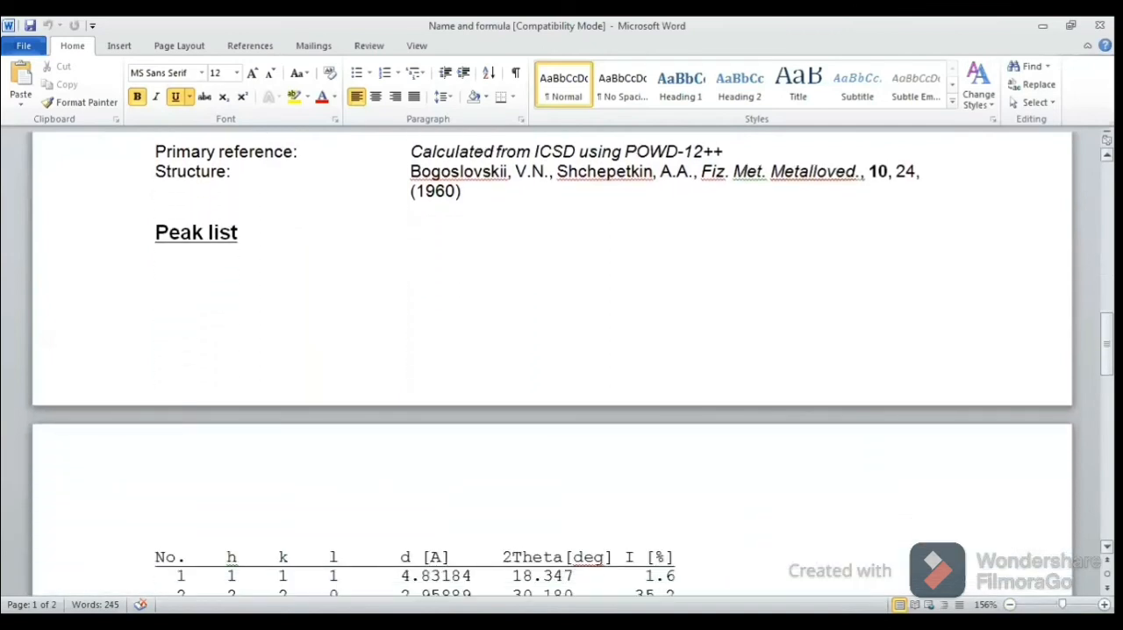
pyautogui.click(232, 204)
pyautogui.press('Return')
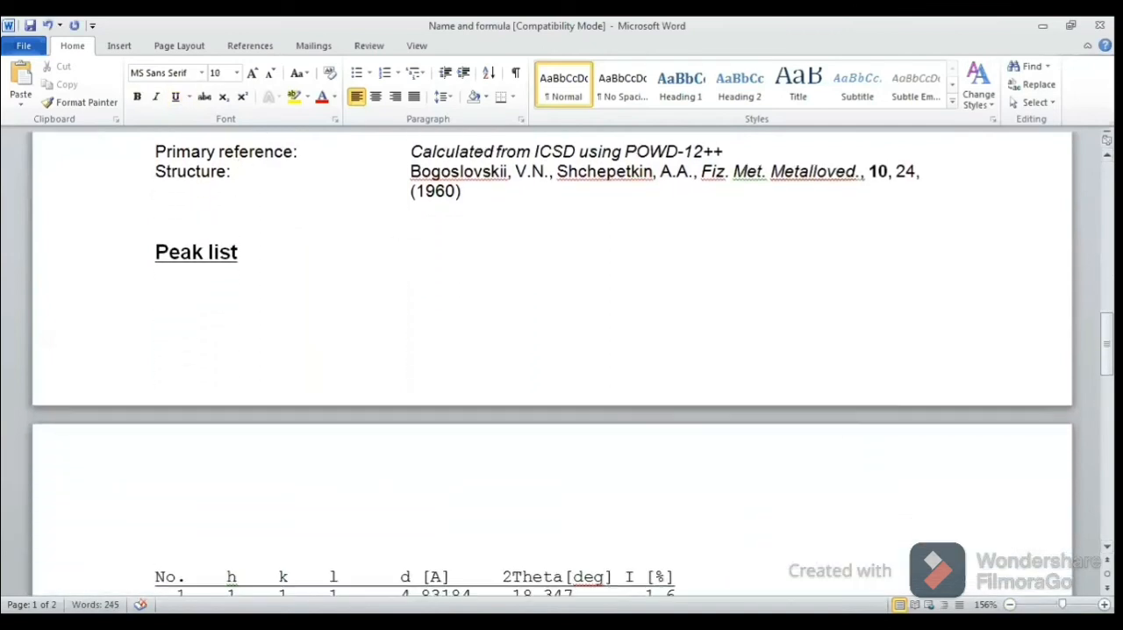
pyautogui.hotkey('ctrl', 'Return')
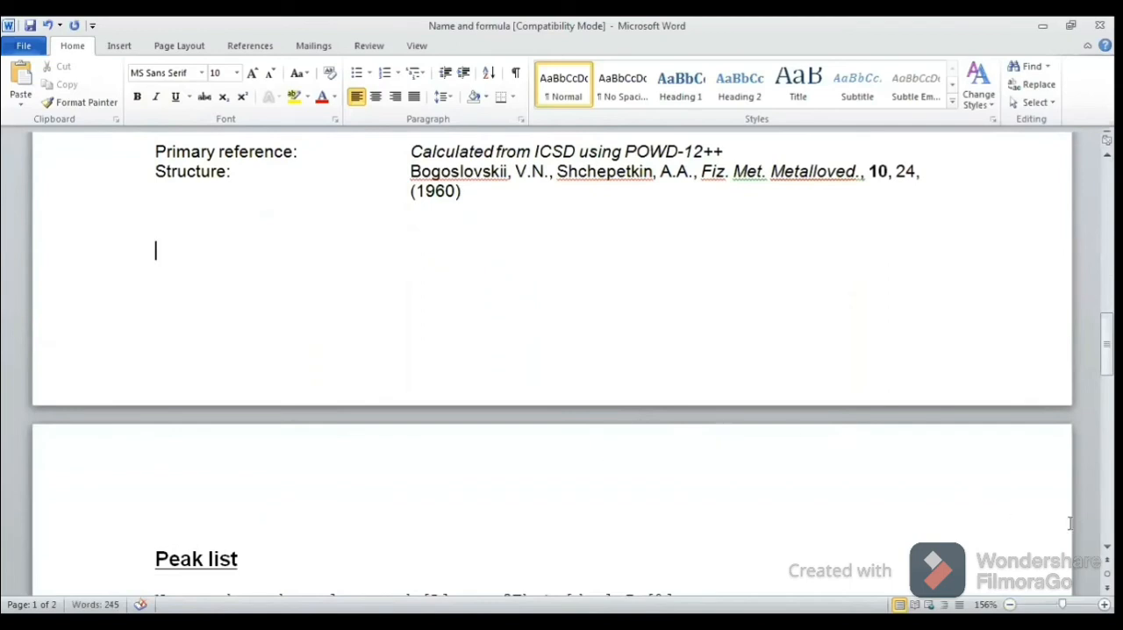
pyautogui.scroll(-1, 1069, 524)
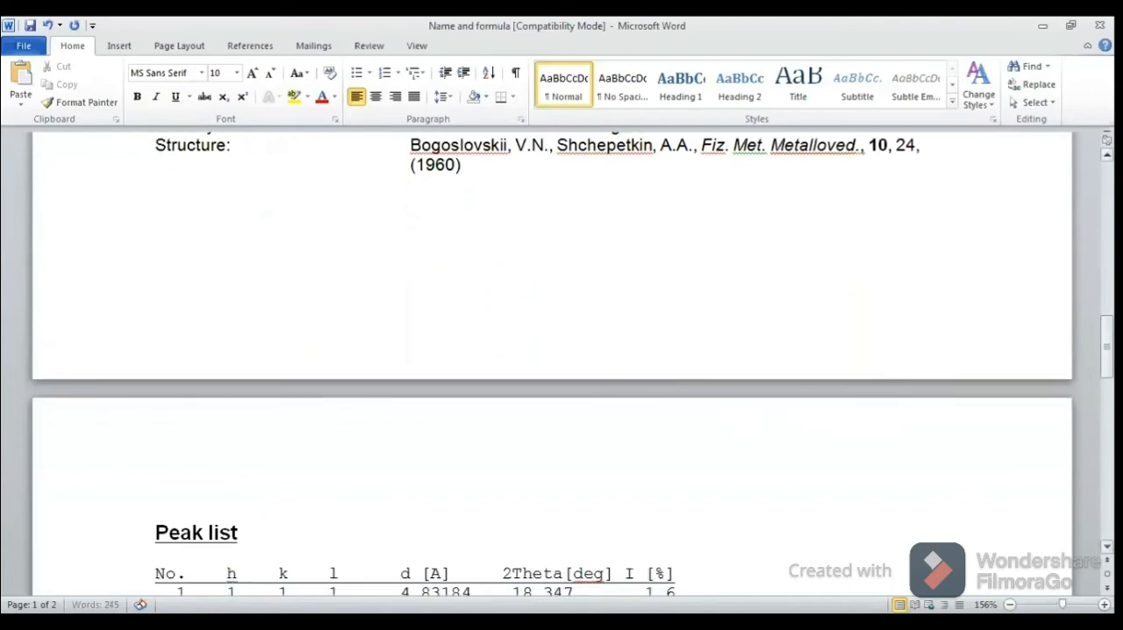
pyautogui.scroll(-10, 553, 364)
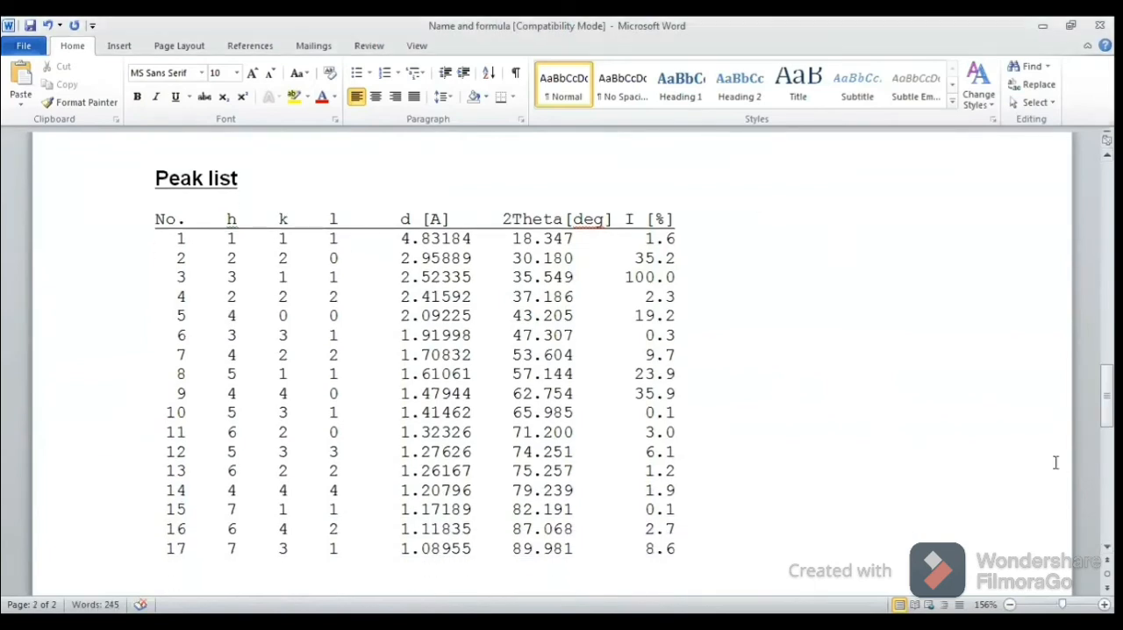
# Step: Read the reference peak list in Word, and switch to the Excel workbook Book1 to examine the Sample-1 peak list at the start of Sheet1
pyautogui.scroll(-1, 742, 421)
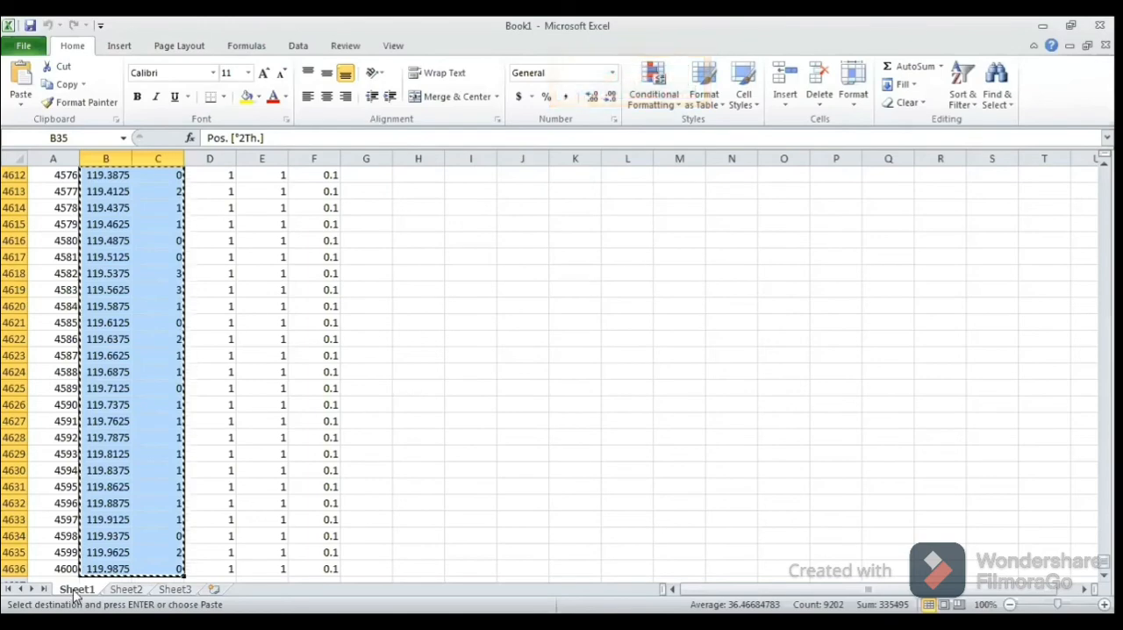
pyautogui.hotkey('ctrl', 'Home')
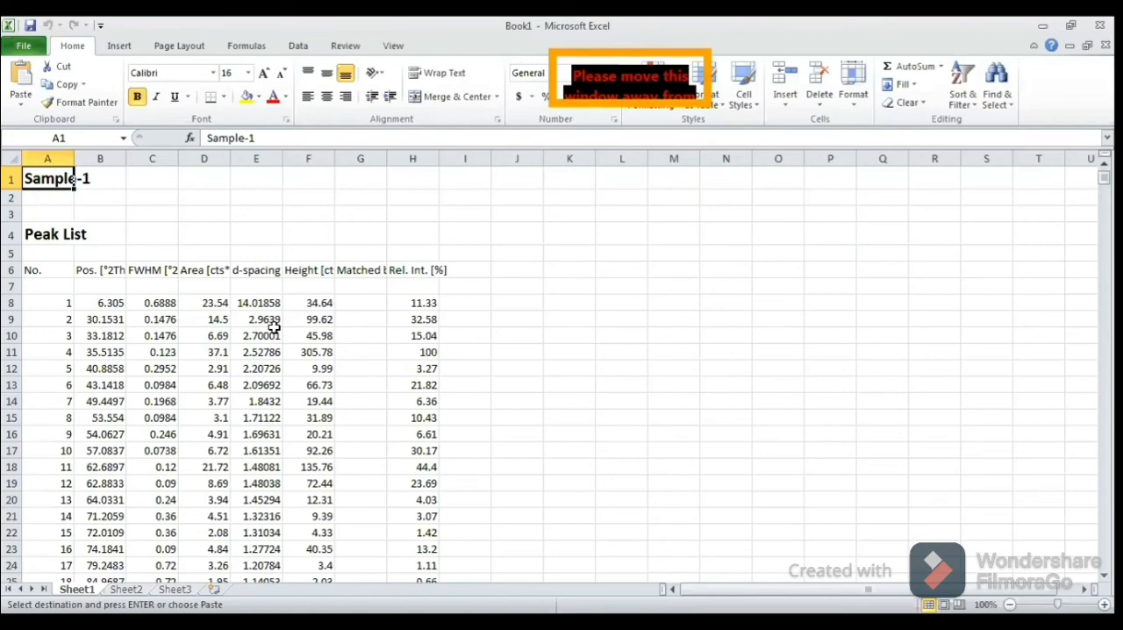
pyautogui.click(585, 52)
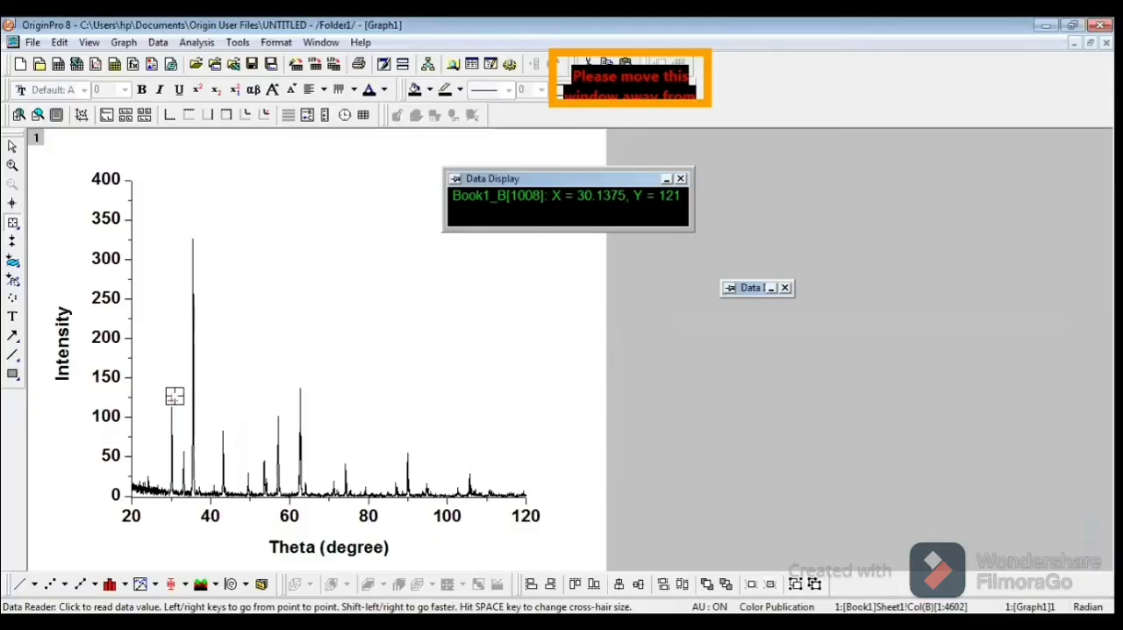
# Step: Back in OriginPro, add the text label "(220)" above the peak near 30 degrees and centre it over that peak
pyautogui.press('Escape')
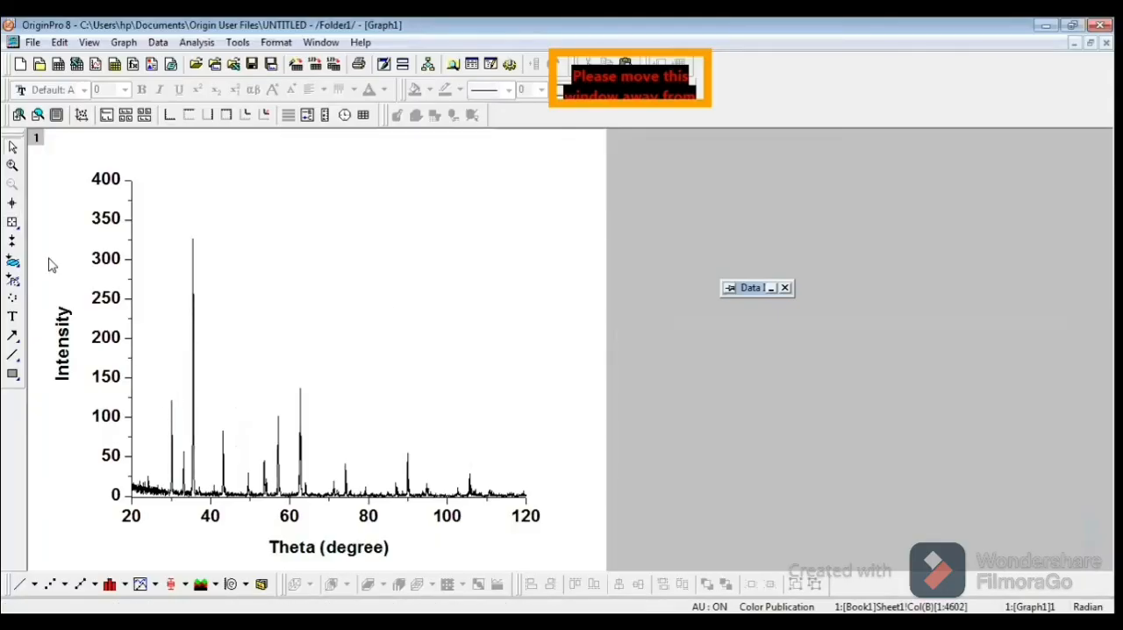
pyautogui.click(12, 319)
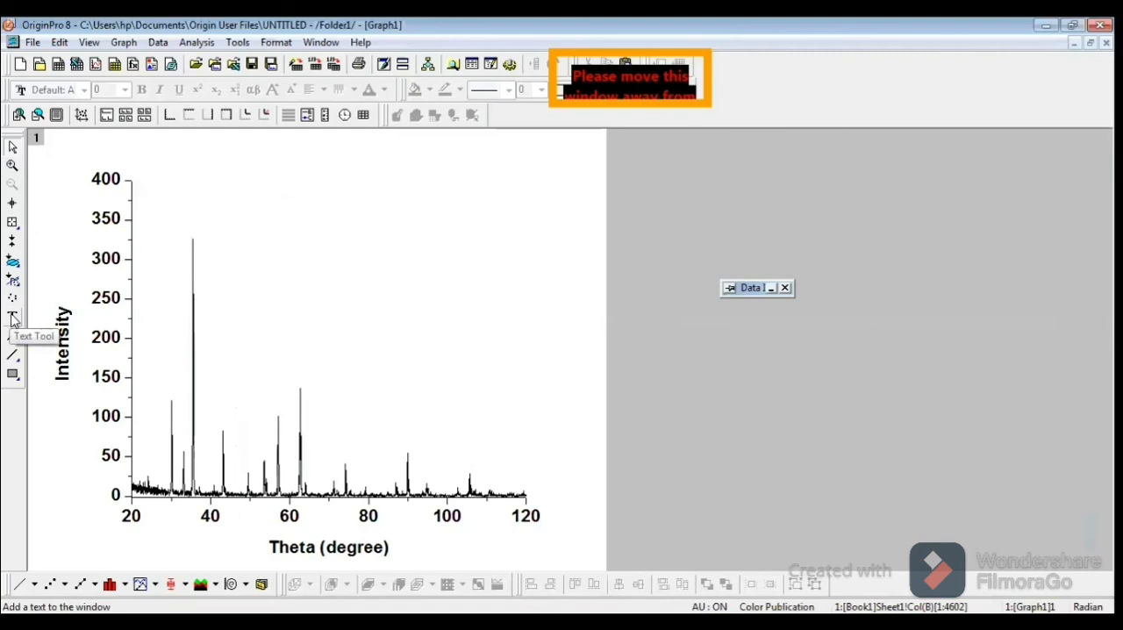
pyautogui.click(162, 372)
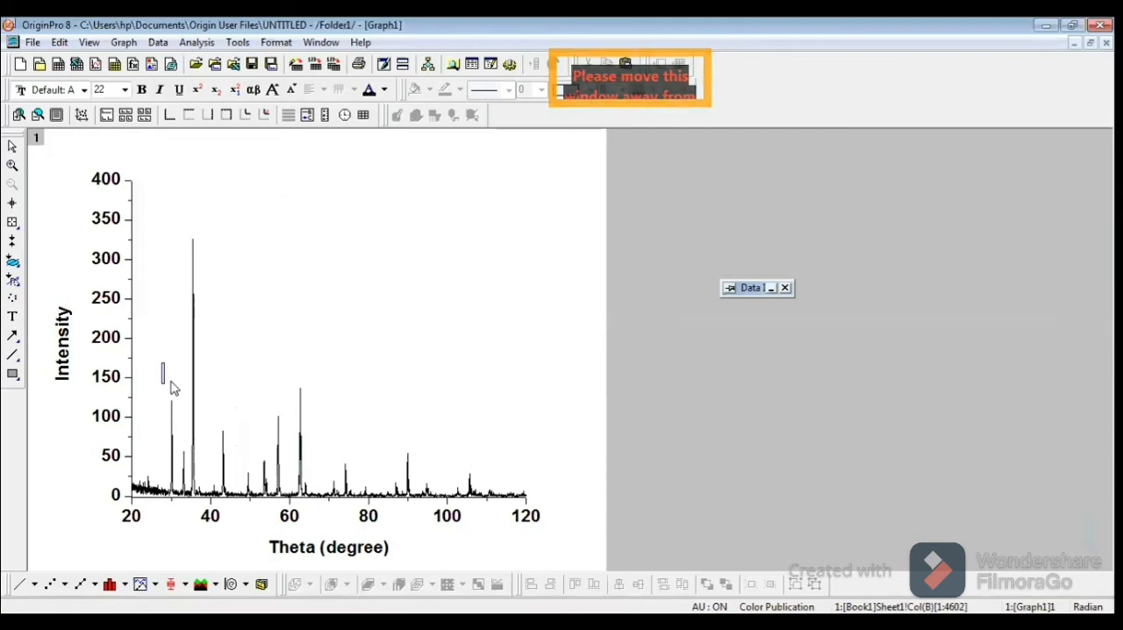
pyautogui.write('(22')
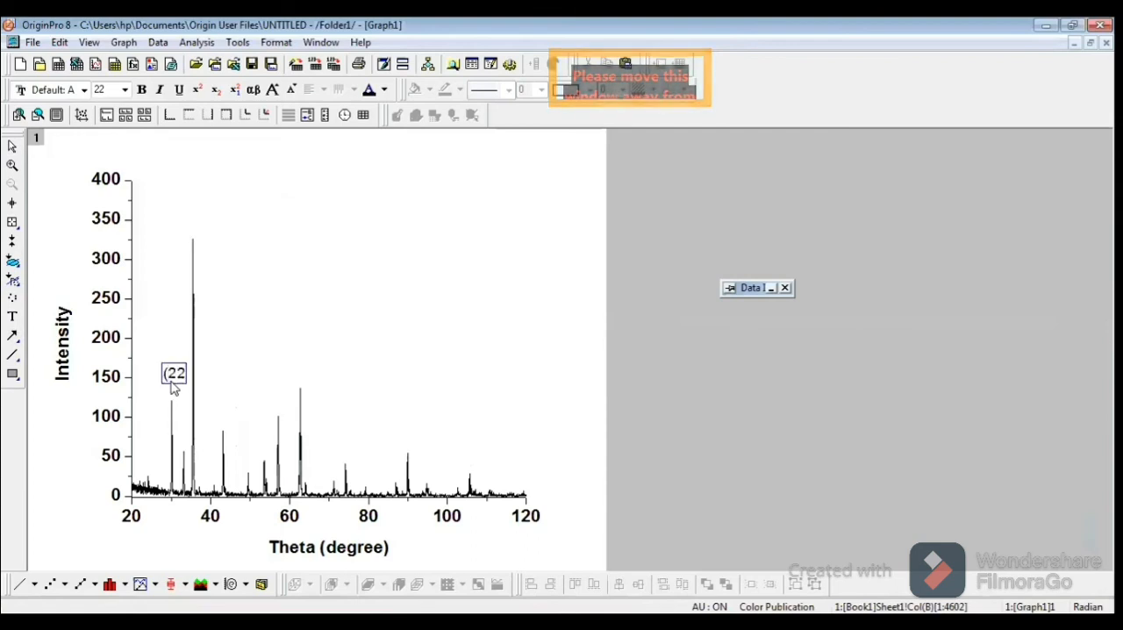
pyautogui.write('0)')
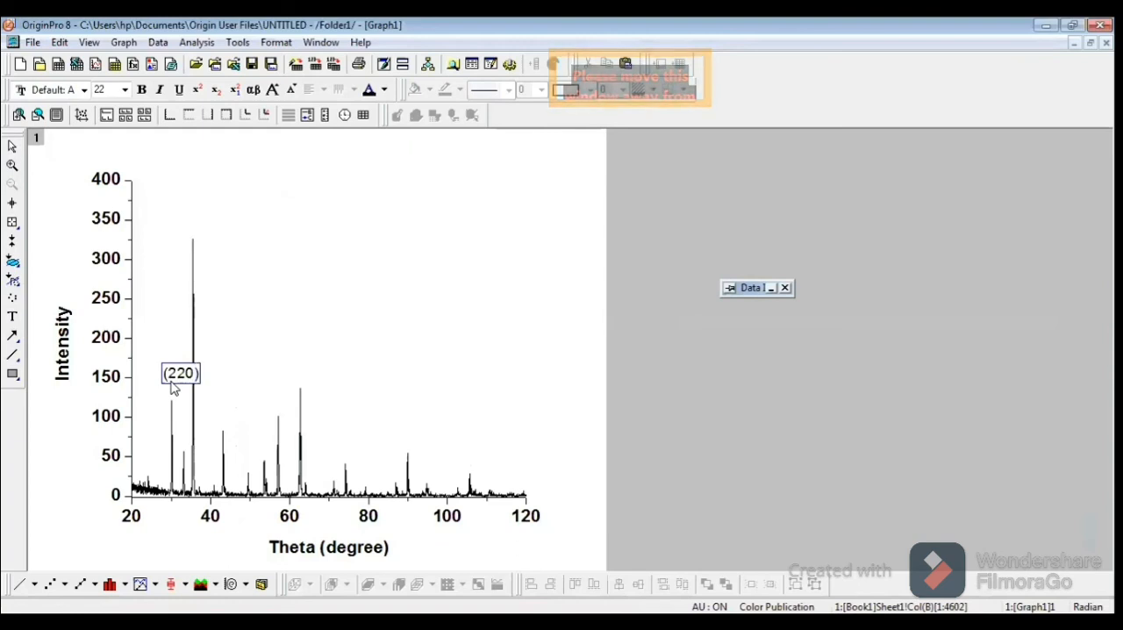
pyautogui.click(274, 301)
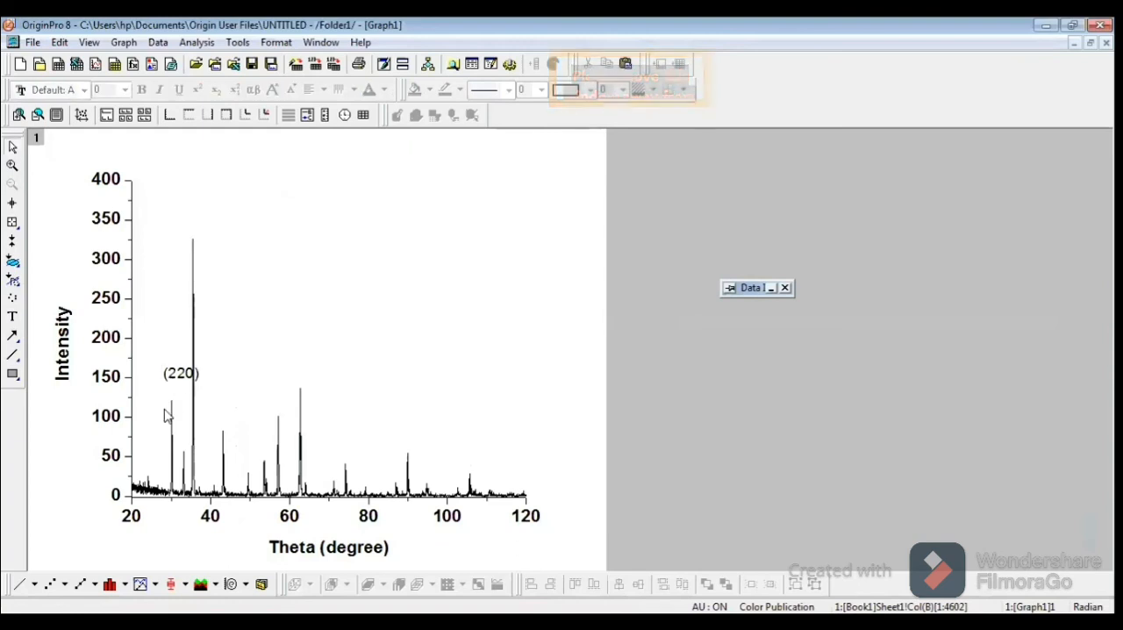
pyautogui.click(179, 382)
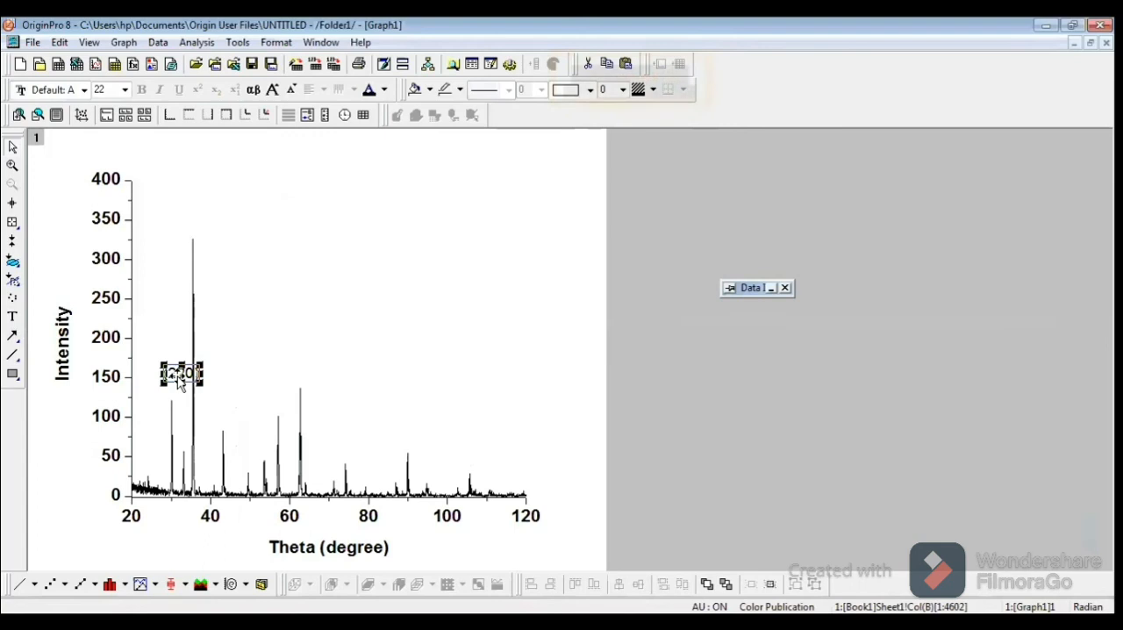
pyautogui.moveTo(179, 382); pyautogui.dragTo(178, 377)
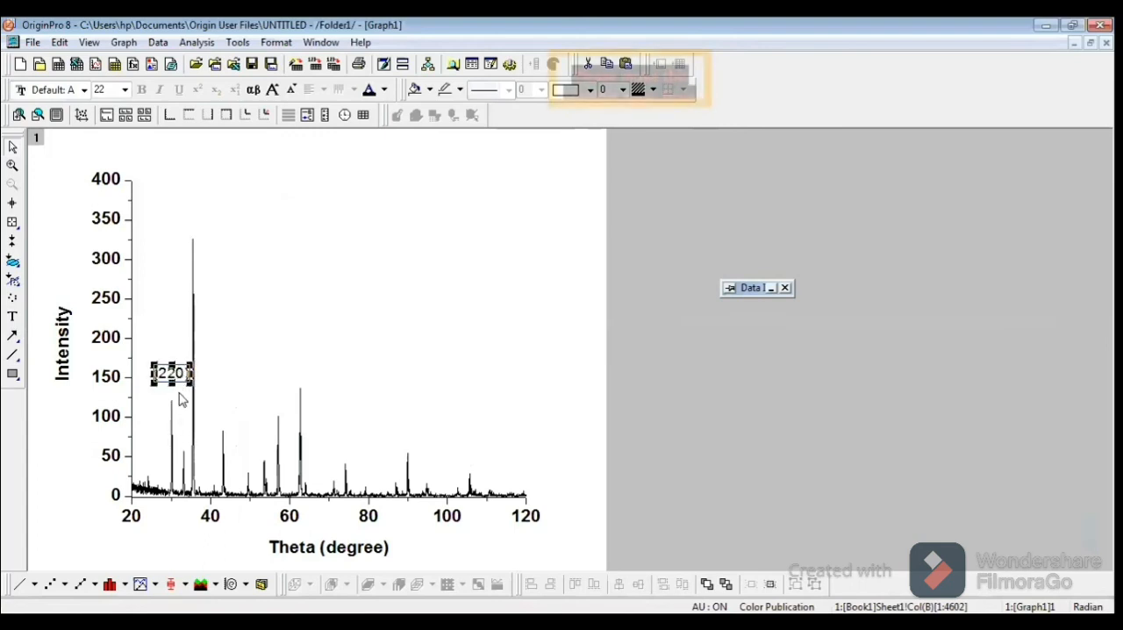
pyautogui.click(227, 381)
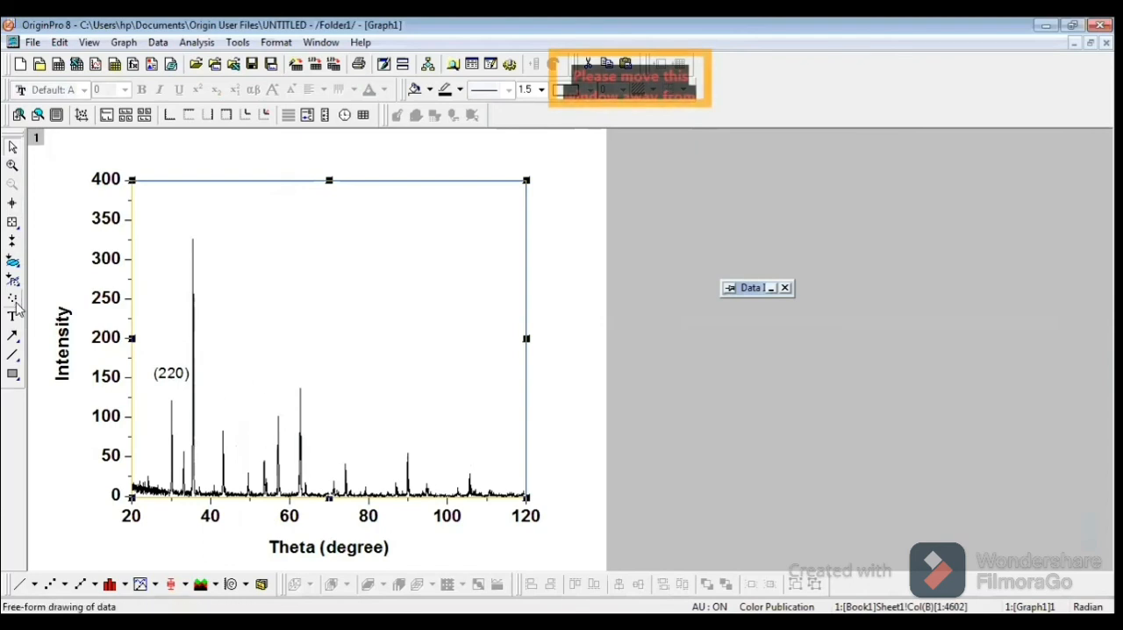
# Step: Read the data value at the tip of the tallest peak with the Data Reader
pyautogui.click(12, 224)
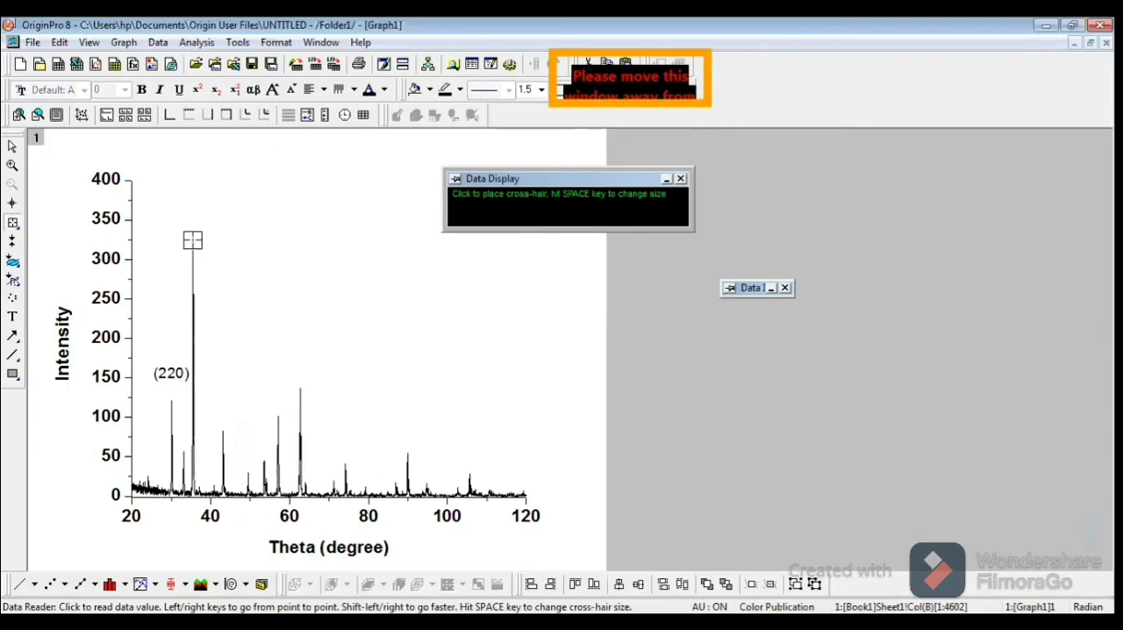
pyautogui.click(192, 239)
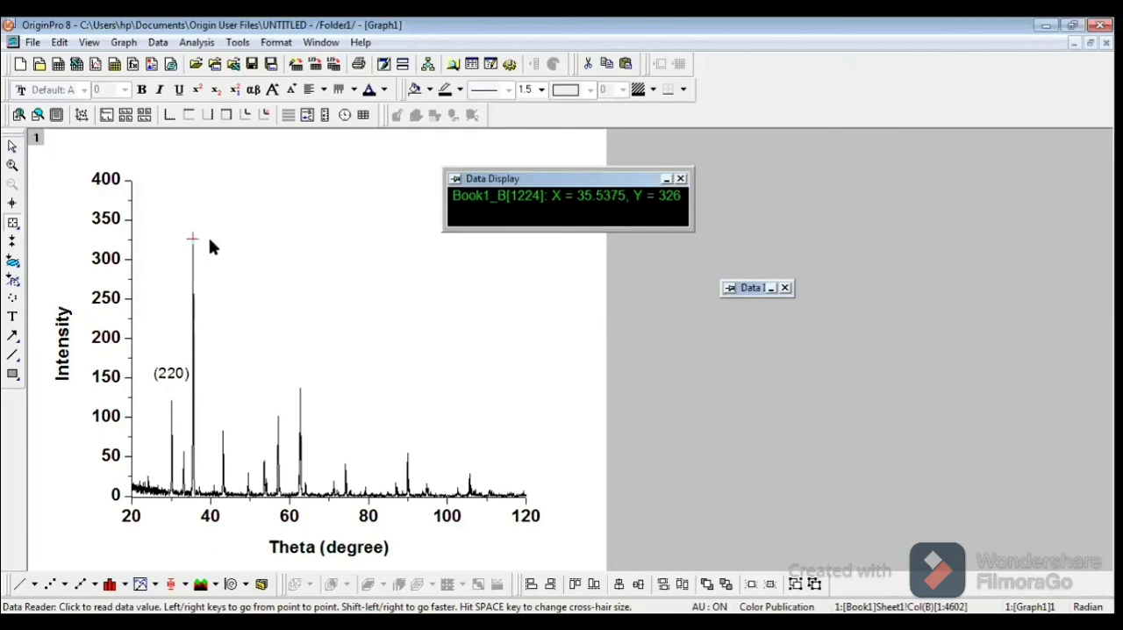
pyautogui.press('Escape')
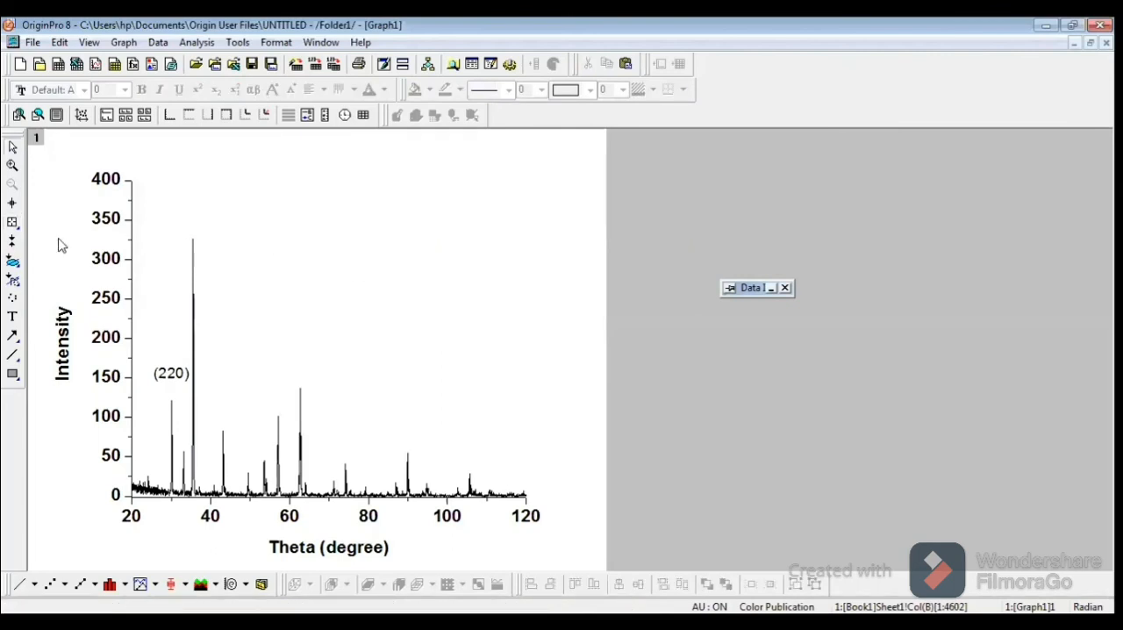
# Step: Add the text label "(311)" above the tallest peak and nudge it so that it sits centred over the peak
pyautogui.click(14, 319)
pyautogui.click(180, 212)
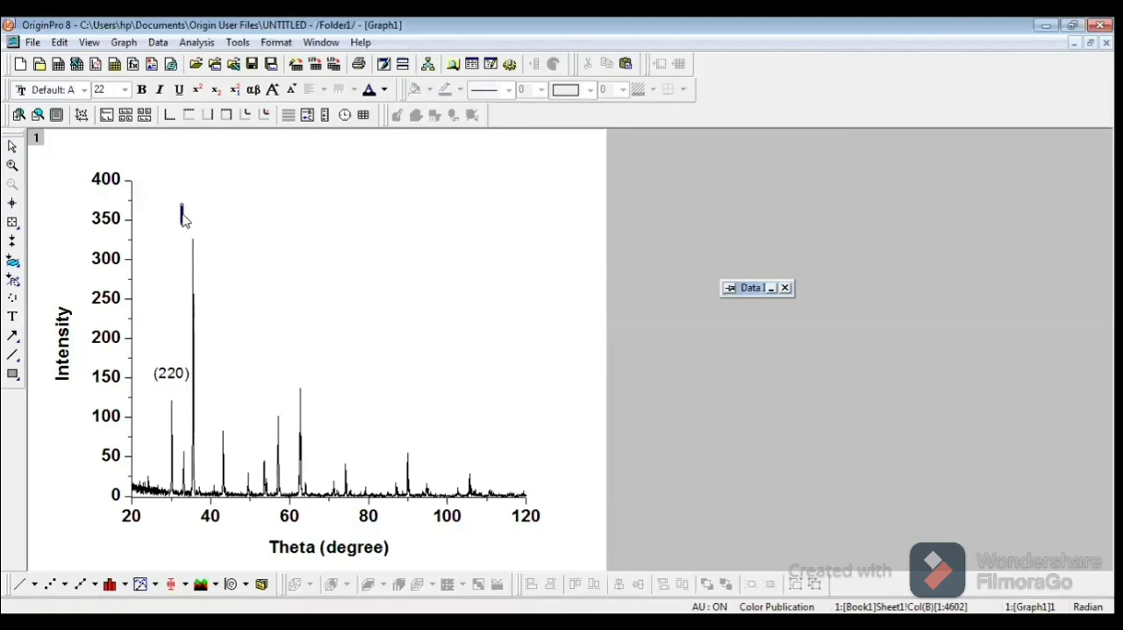
pyautogui.write('(31')
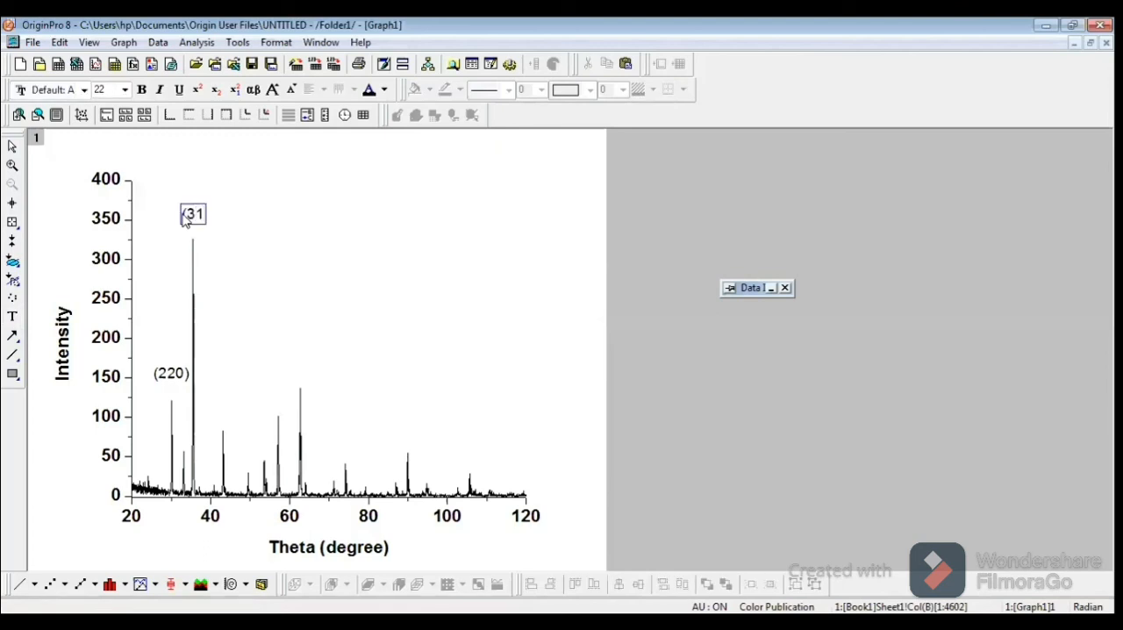
pyautogui.write('1)')
pyautogui.press('Escape')
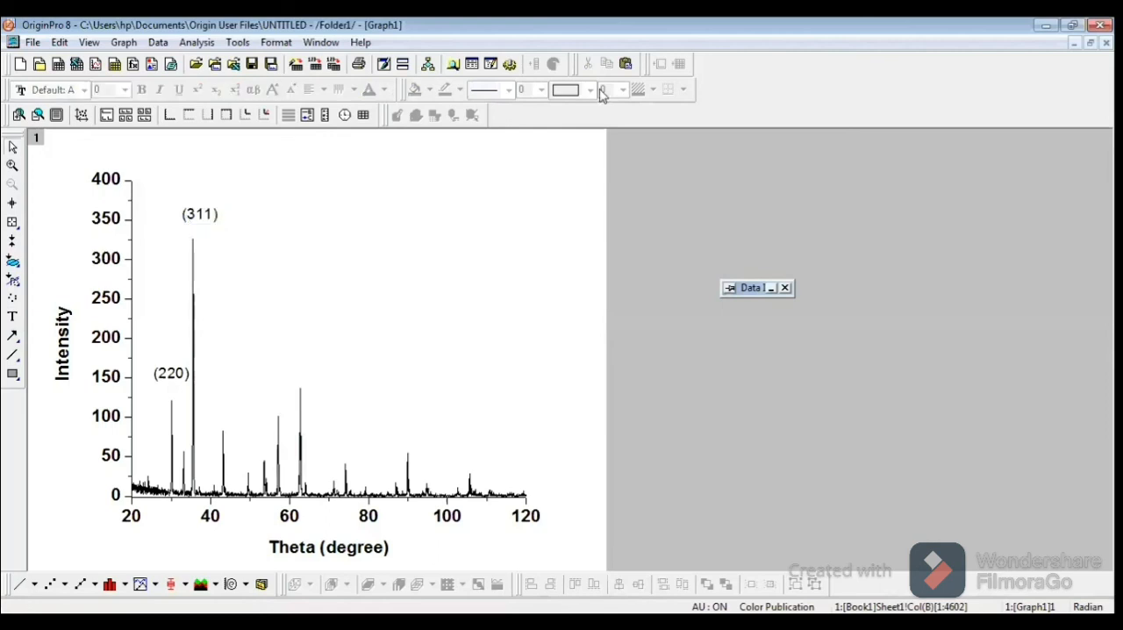
pyautogui.click(200, 221)
pyautogui.click(200, 221)
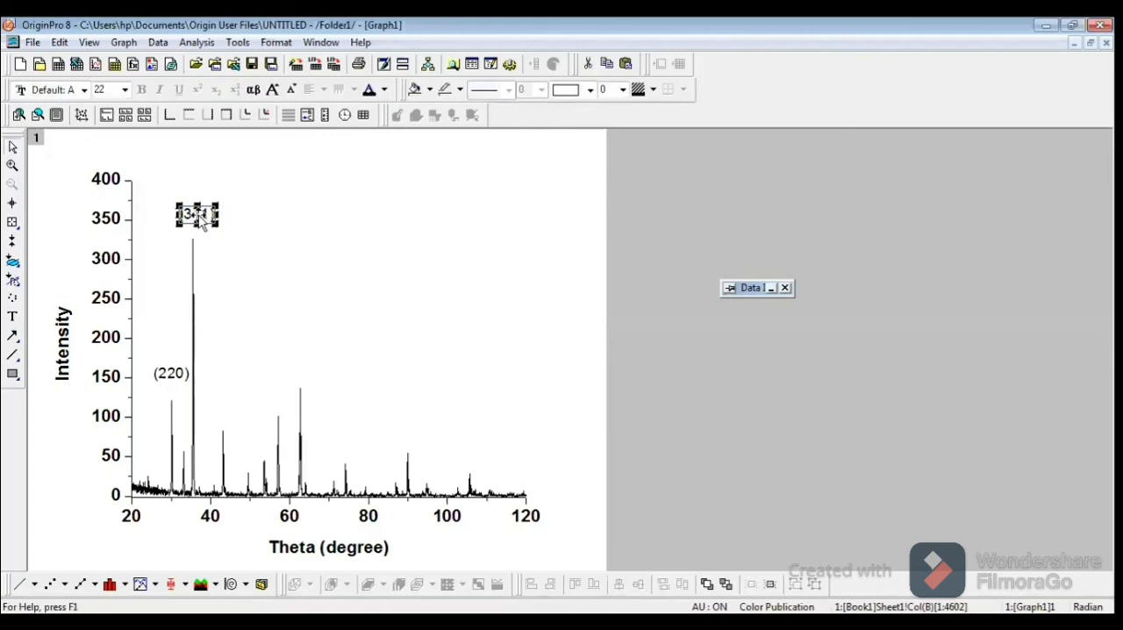
pyautogui.click(319, 285)
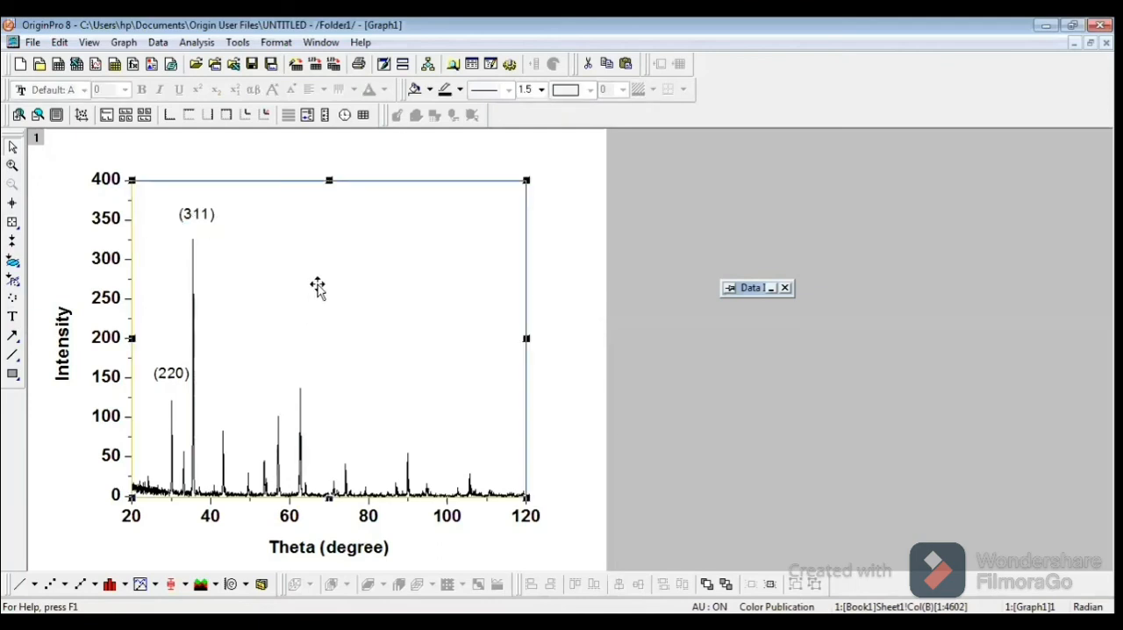
pyautogui.press('Escape')
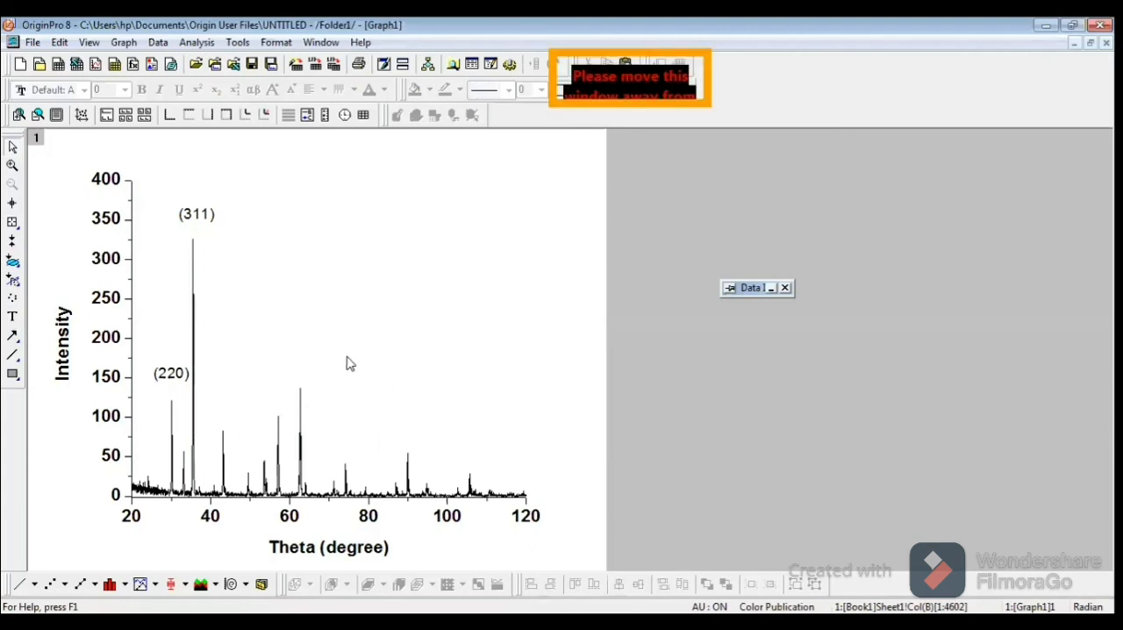
# Step: Read the data value at the tip of the tall peak just past 60 degrees with the Data Reader
pyautogui.click(12, 222)
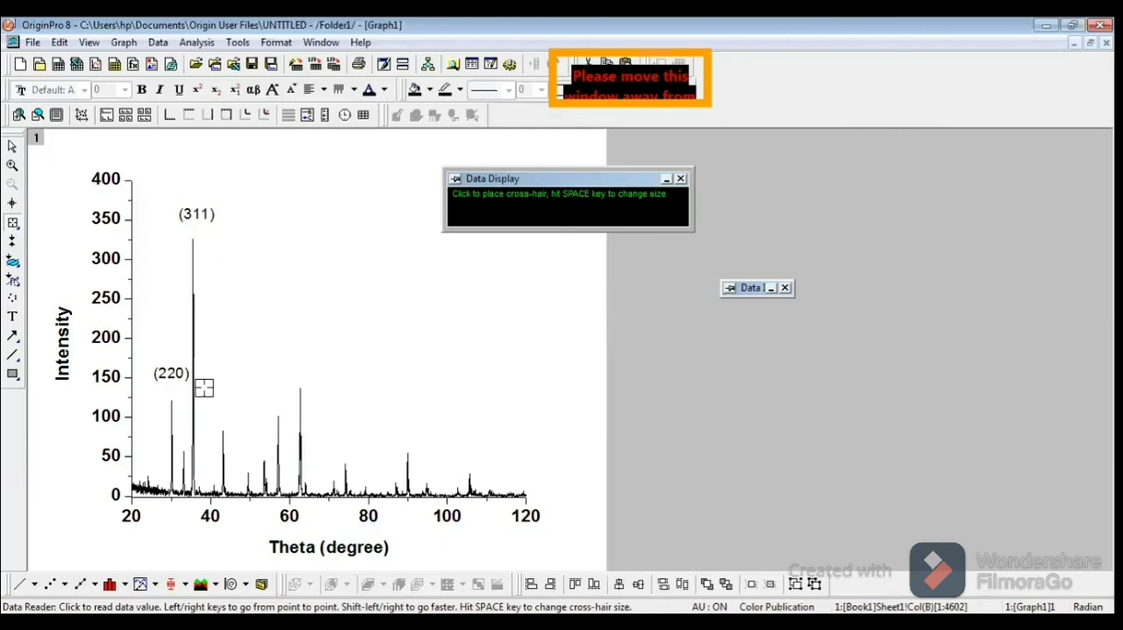
pyautogui.click(300, 391)
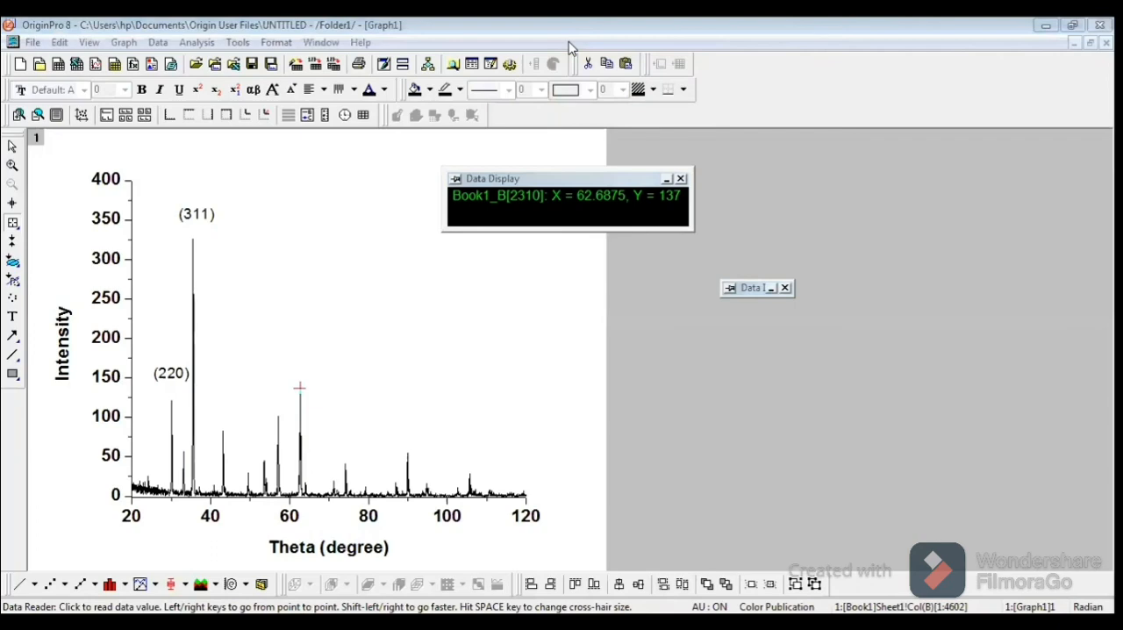
pyautogui.hotkey('alt', 'Tab')
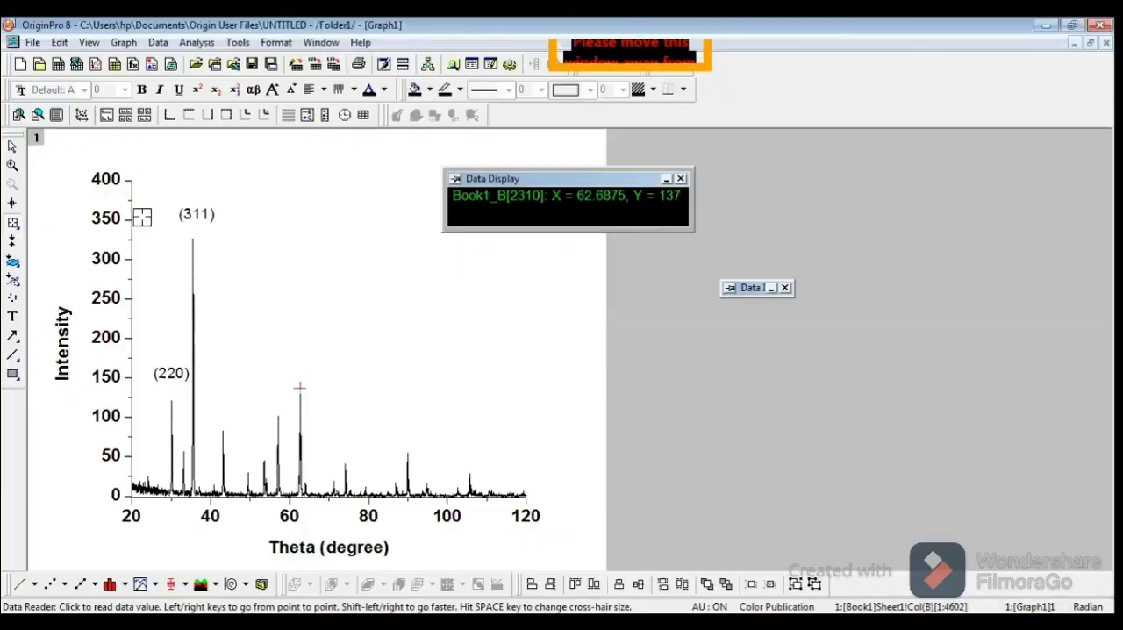
# Step: Add the text label "(440)" above the tall peak just past 60 degrees
pyautogui.click(13, 316)
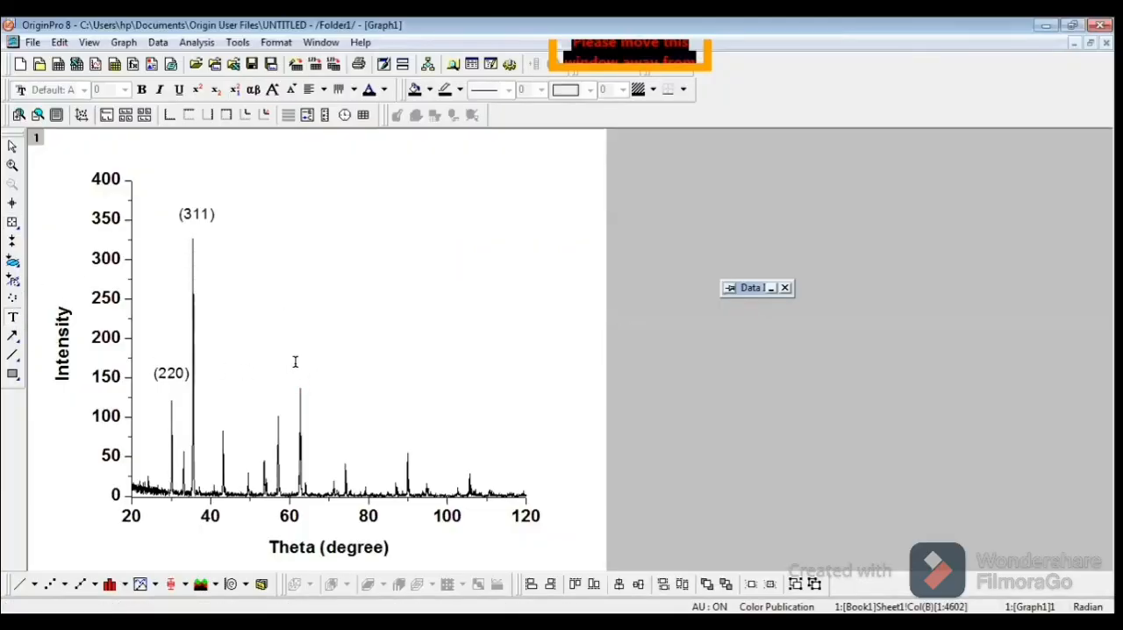
pyautogui.click(292, 366)
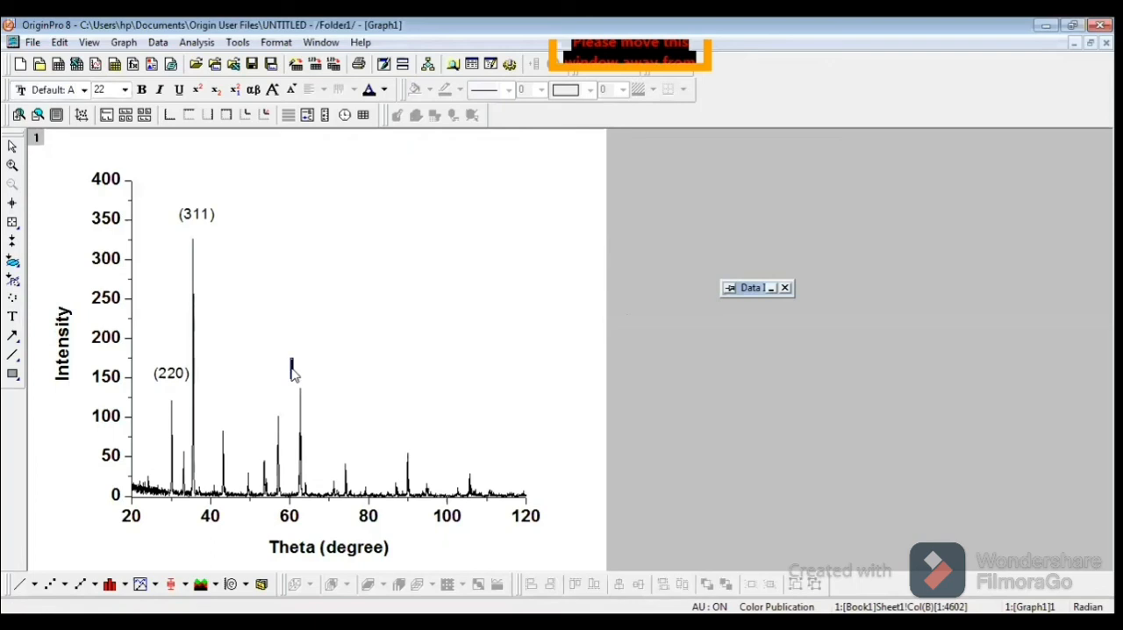
pyautogui.write('(44')
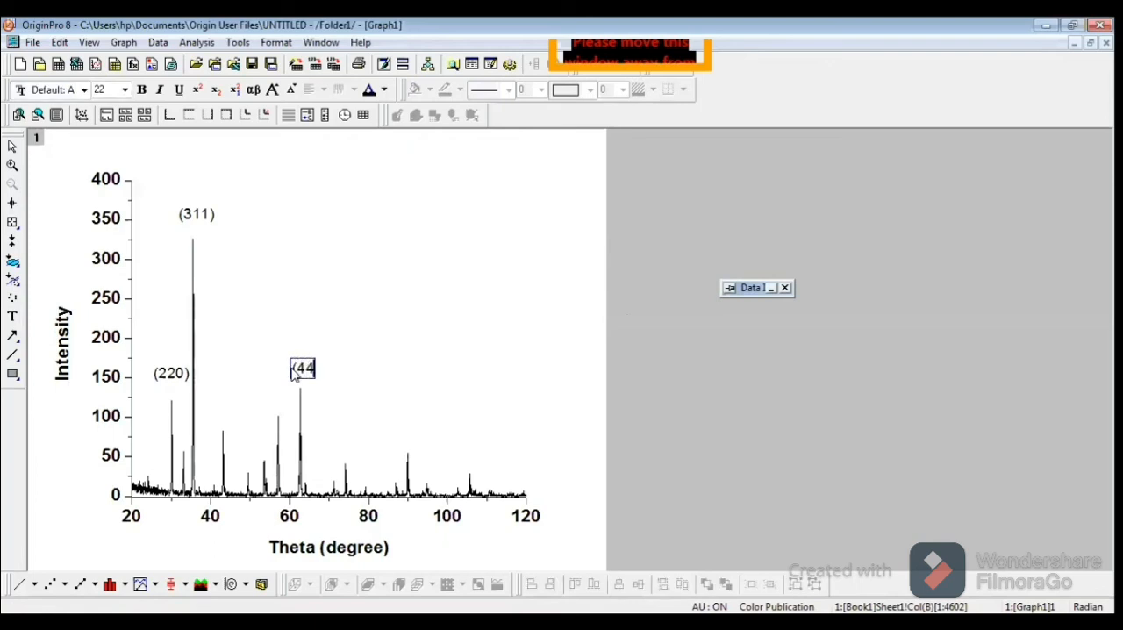
pyautogui.write('0)')
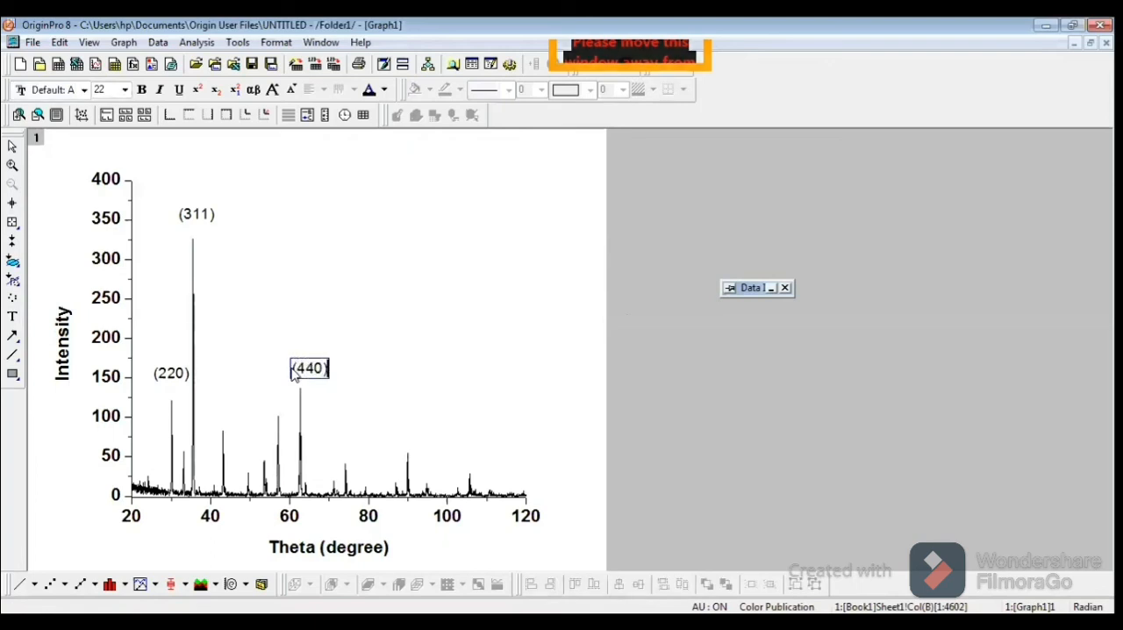
pyautogui.click(432, 342)
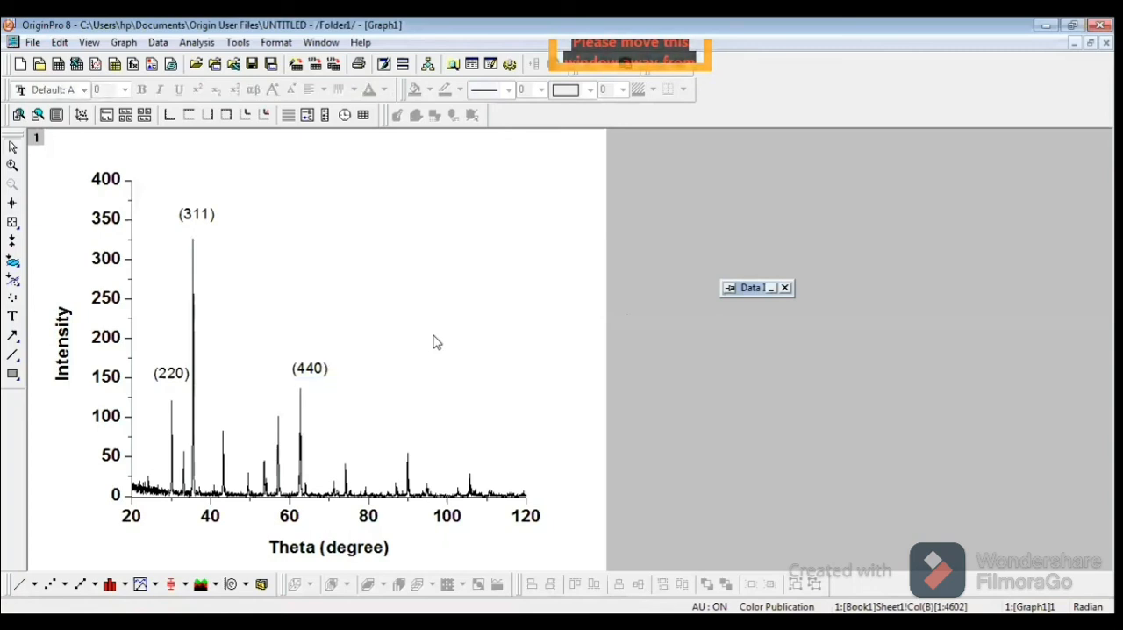